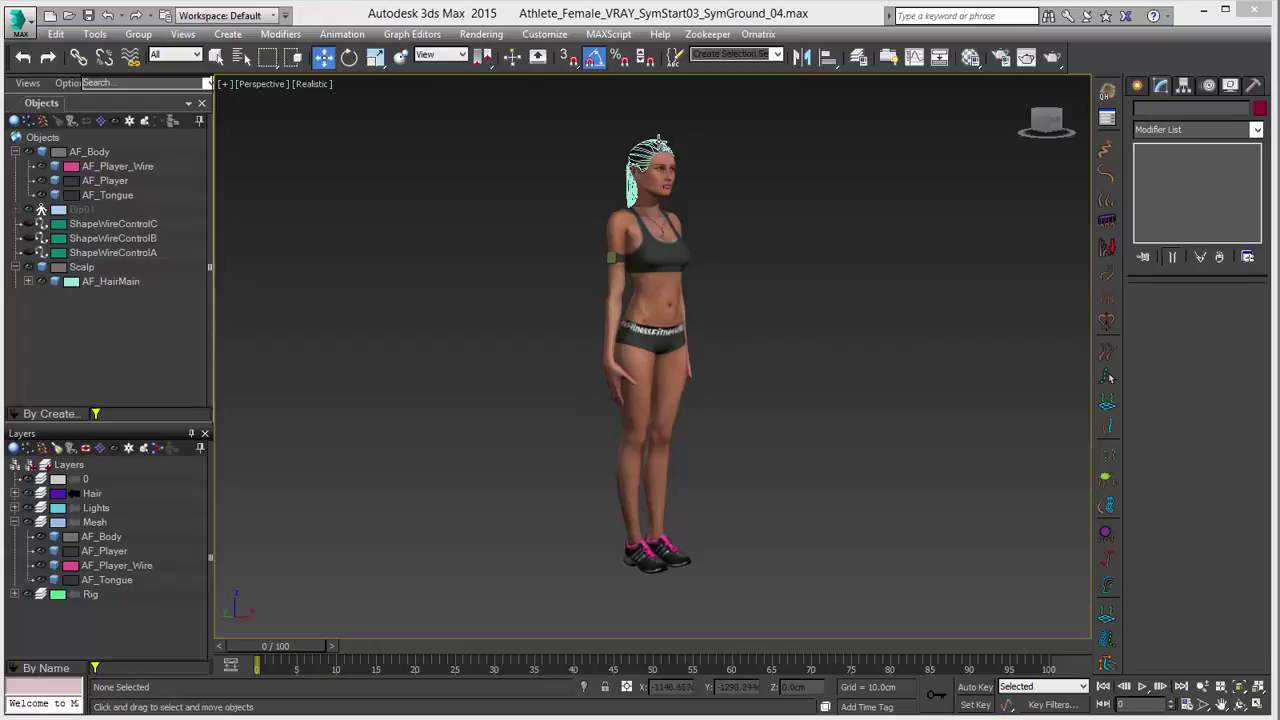
Step: Select the AF_HairMain guides and review the settings of their Ox Guides from Shape, Ox Strand Symmetry and Ox Ground Strands modifiers
left_click(658, 145)
mouse_move(851, 385)
middle_mouse_down("alt")
mouse_move(757, 377)
mouse_move(832, 386)
middle_mouse_up("alt")
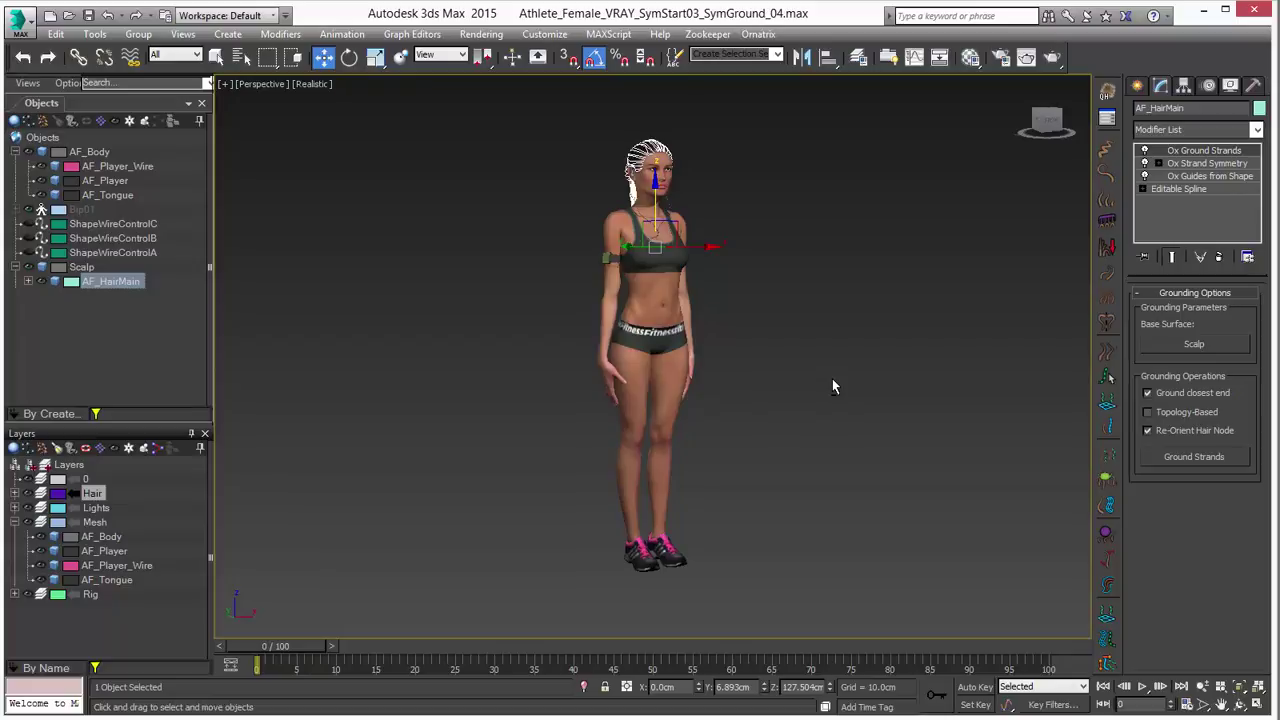
middle_click_drag(766, 258, 1082, 556)
scroll(806, 354, "up", 5)
scroll(912, 418, "down", 5)
middle_click_drag(912, 418, 795, 385)
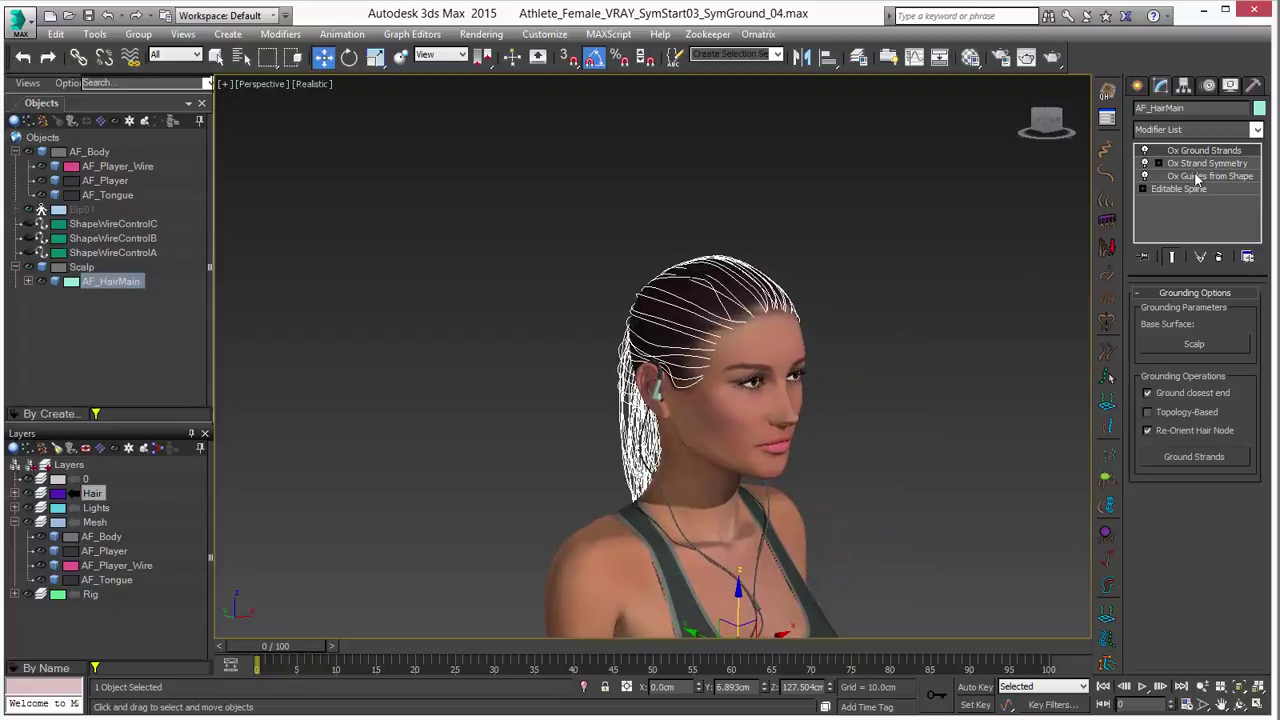
left_click(1197, 181)
left_click(1207, 166)
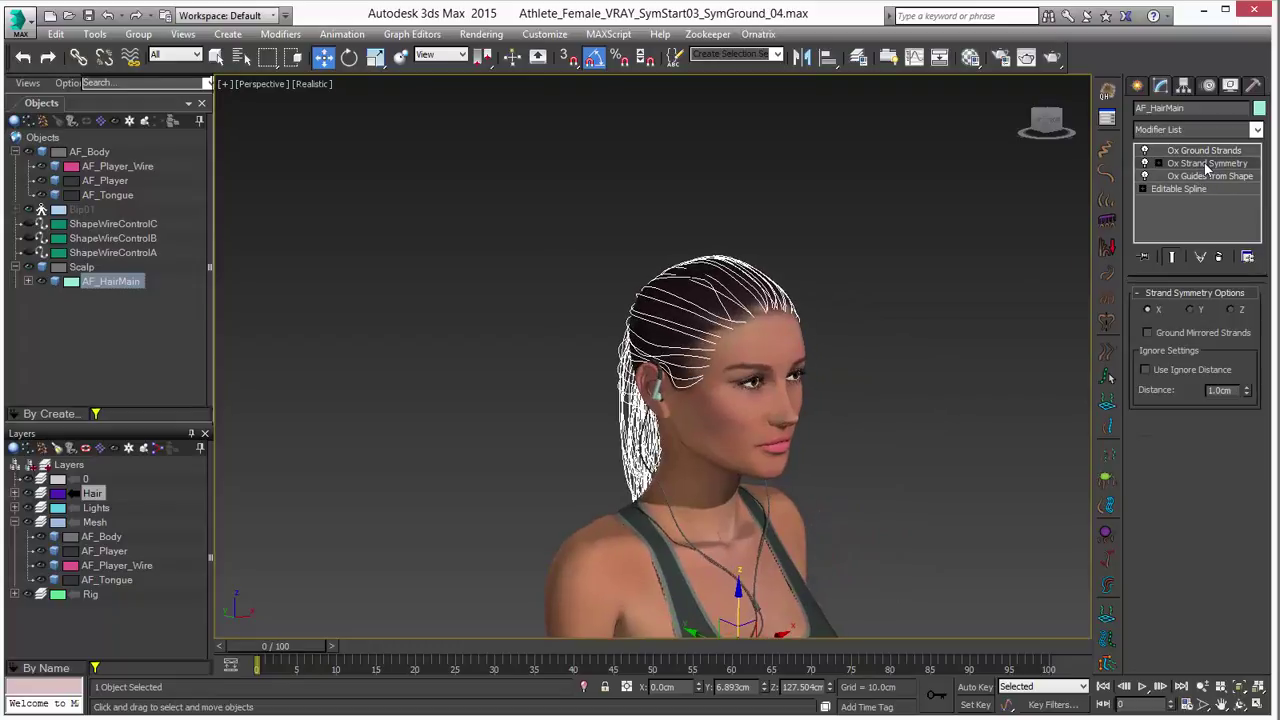
left_click(1182, 152)
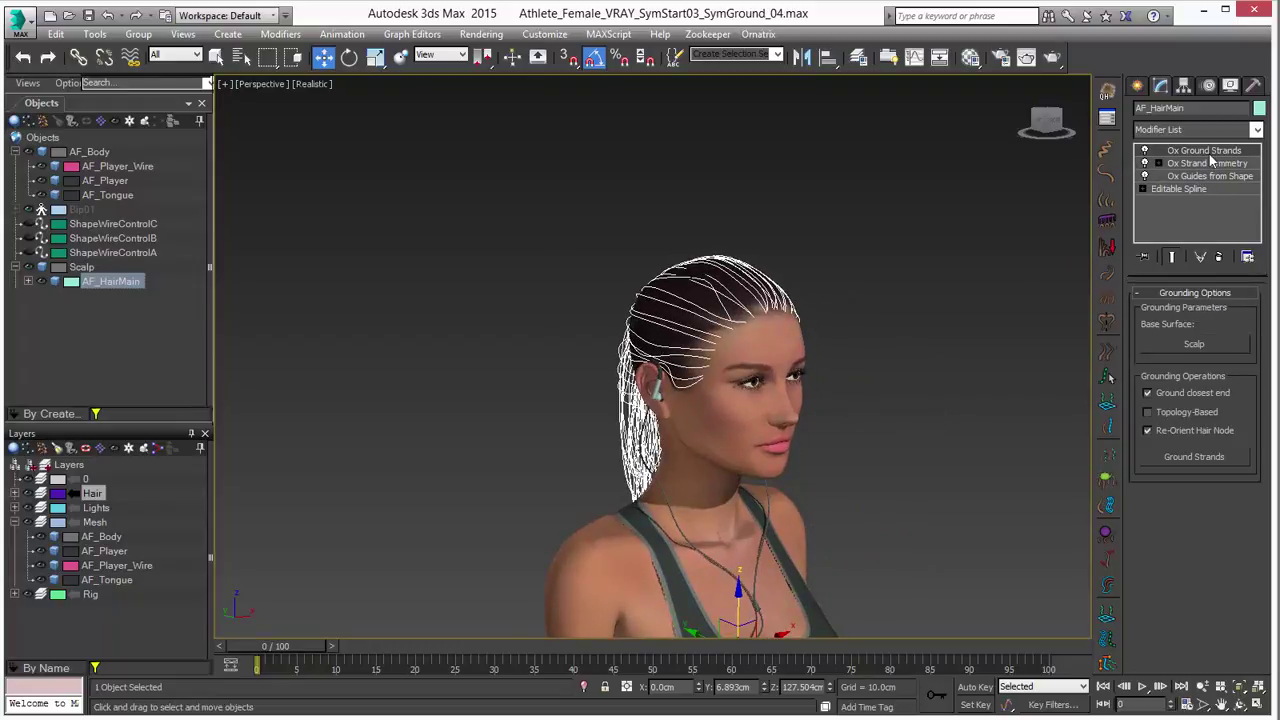
middle_click_drag(766, 374, 669, 263)
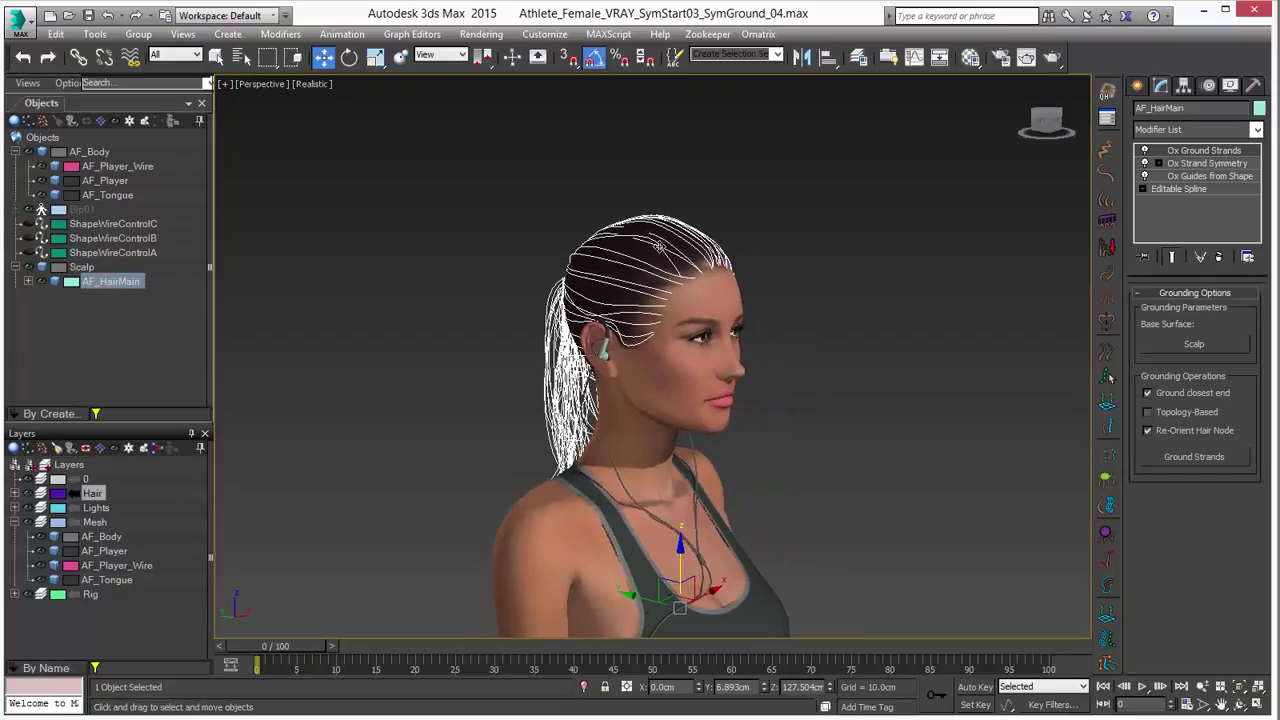
Step: Isolate the Scalp and AF_HairMain objects to view them alone, end the isolation and clear the selection
left_click(84, 270, "ctrl")
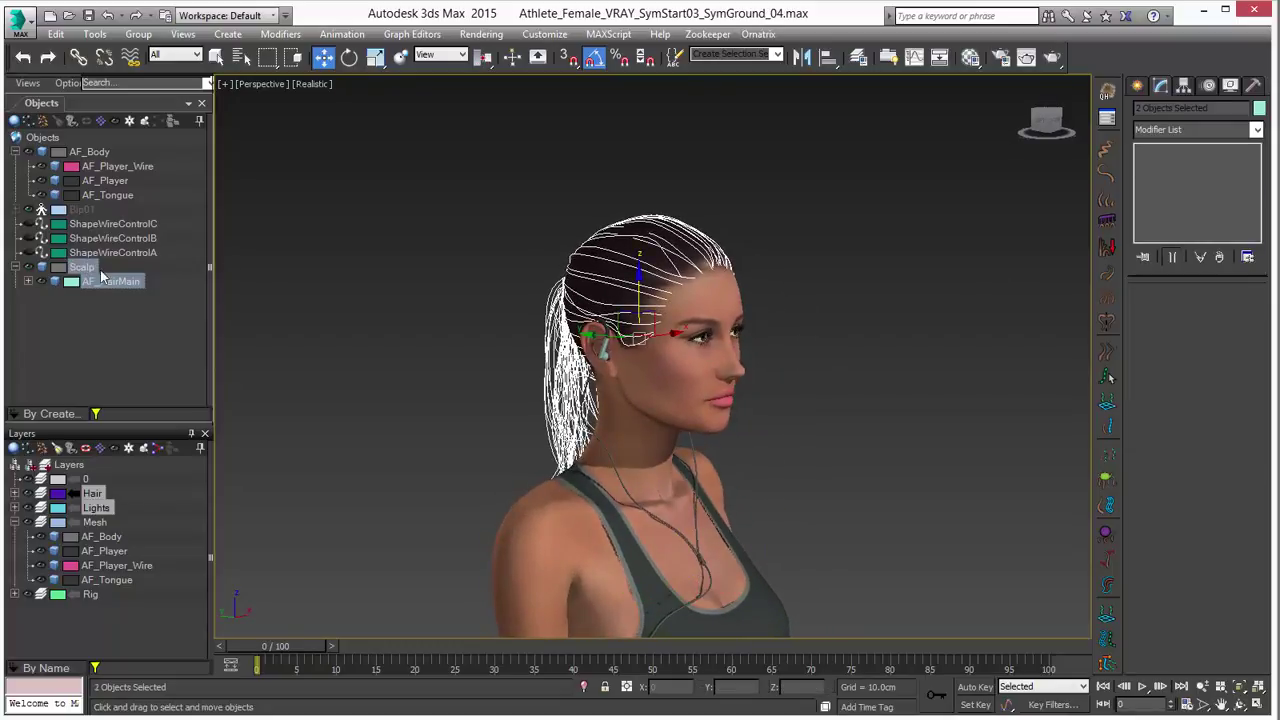
left_click(584, 687)
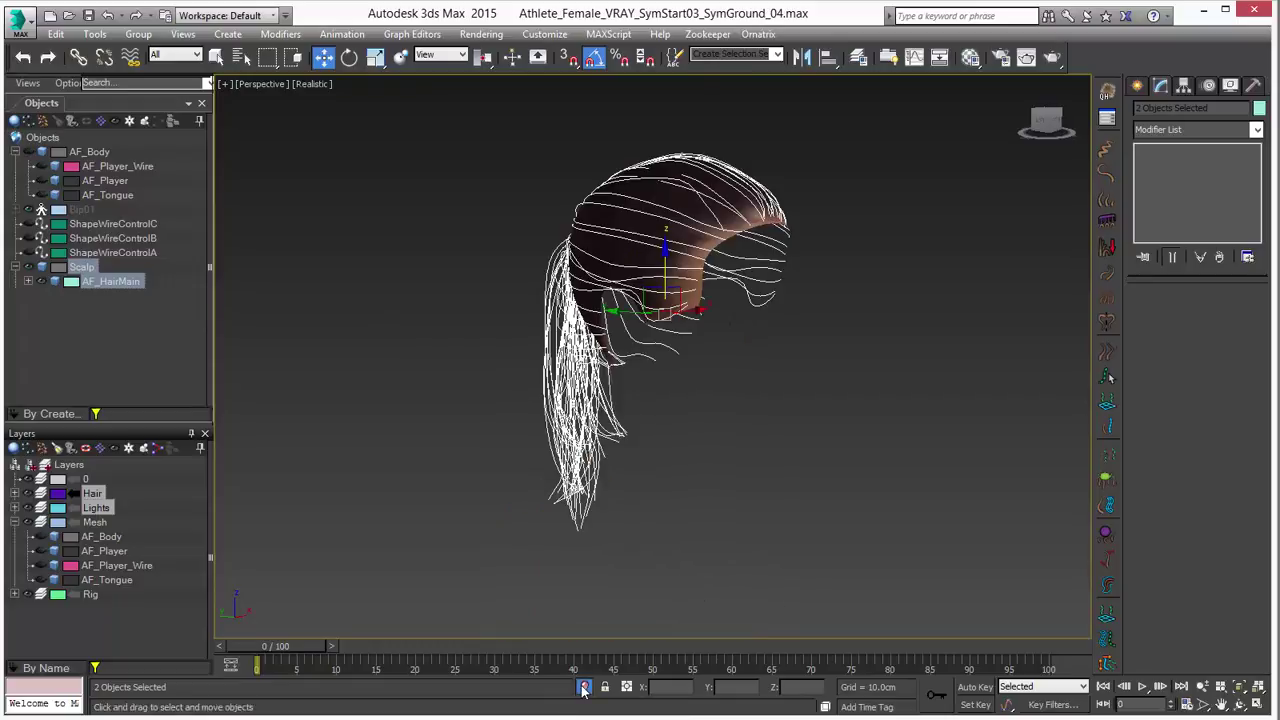
left_click(584, 687)
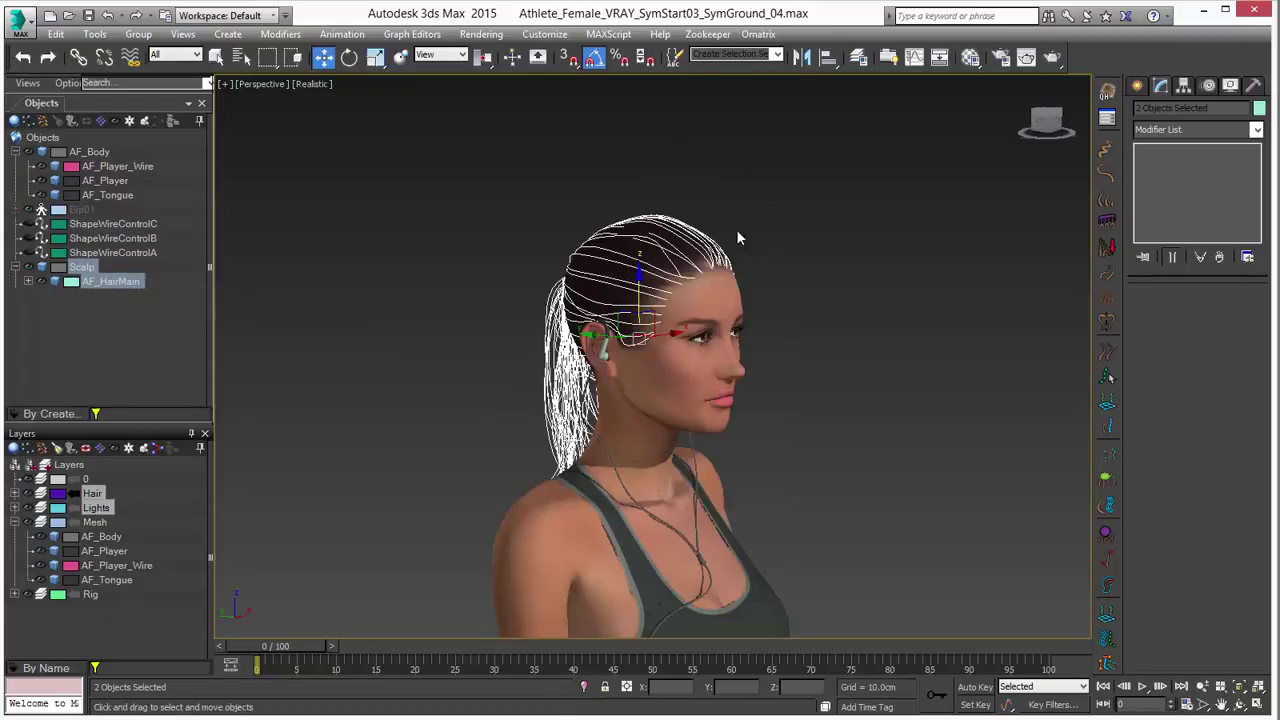
left_click(825, 236)
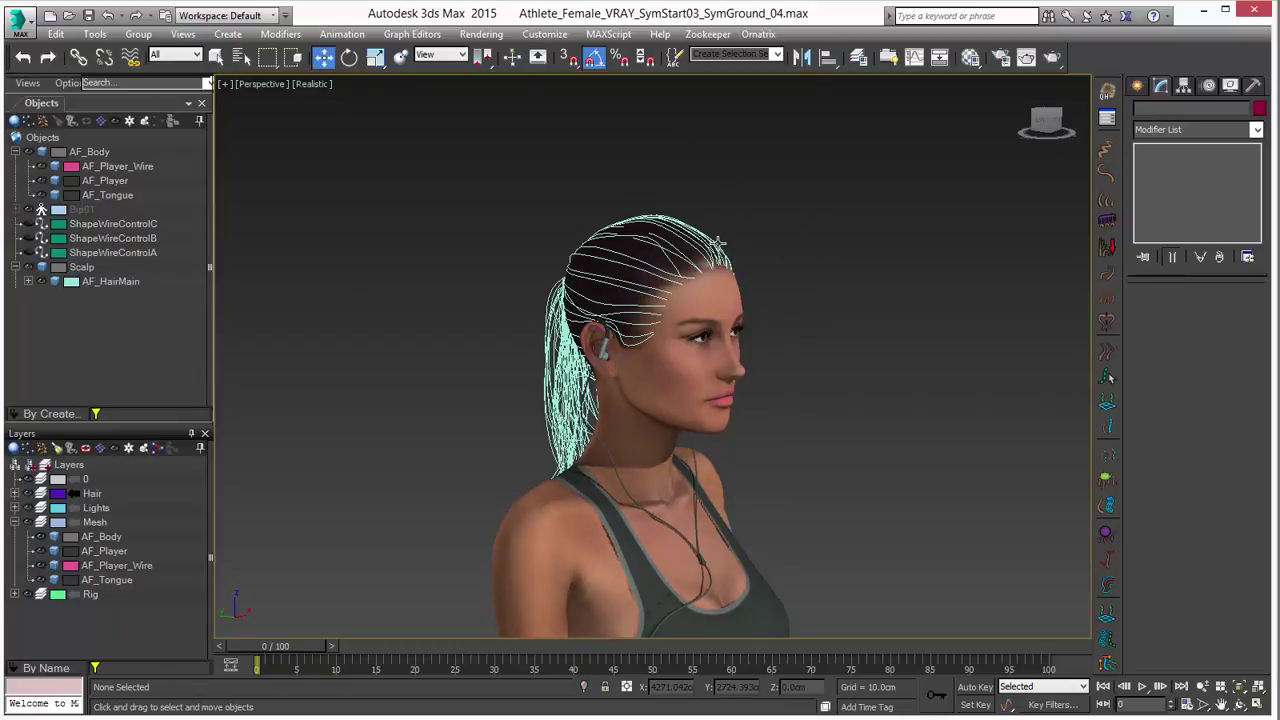
Step: Add the Ox Hair from Guides and Ox Render Settings modifiers to AF_HairMain
left_click(718, 243)
middle_click_drag(720, 246, 763, 269, "alt")
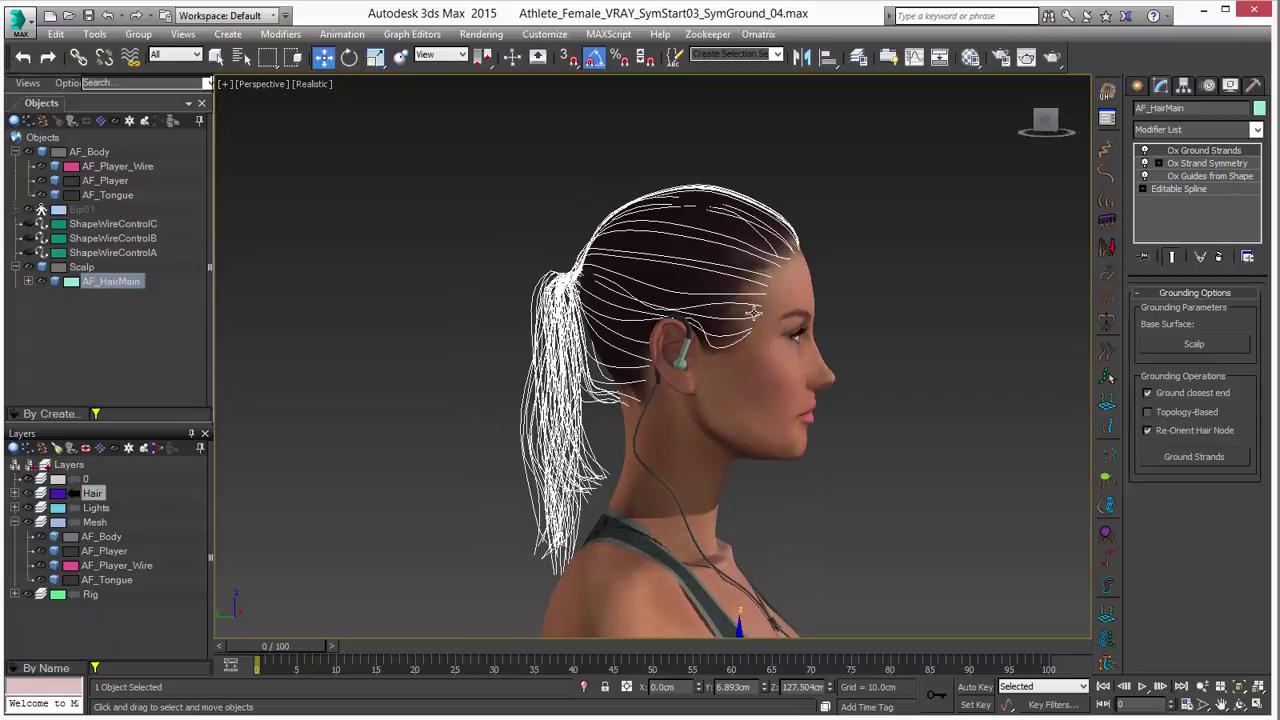
middle_click_drag(863, 294, 785, 318, "alt")
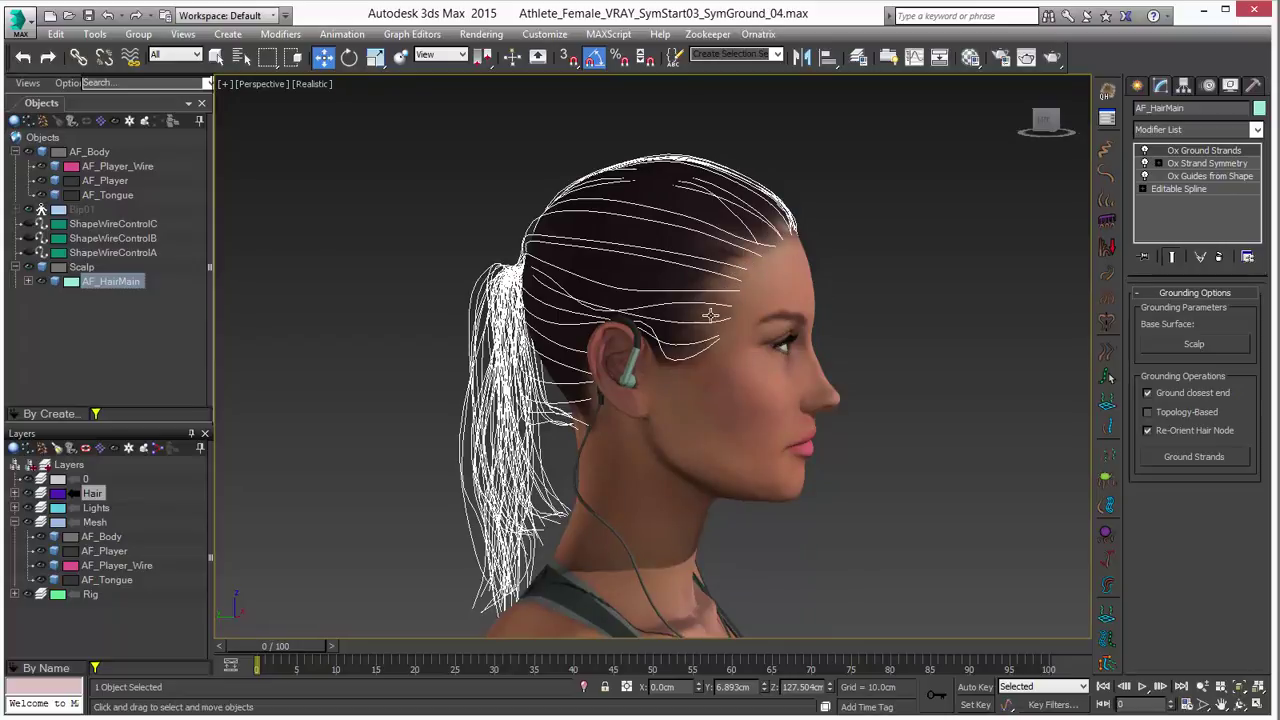
middle_click_drag(855, 273, 720, 257, "alt")
middle_click_drag(650, 310, 662, 208, "alt")
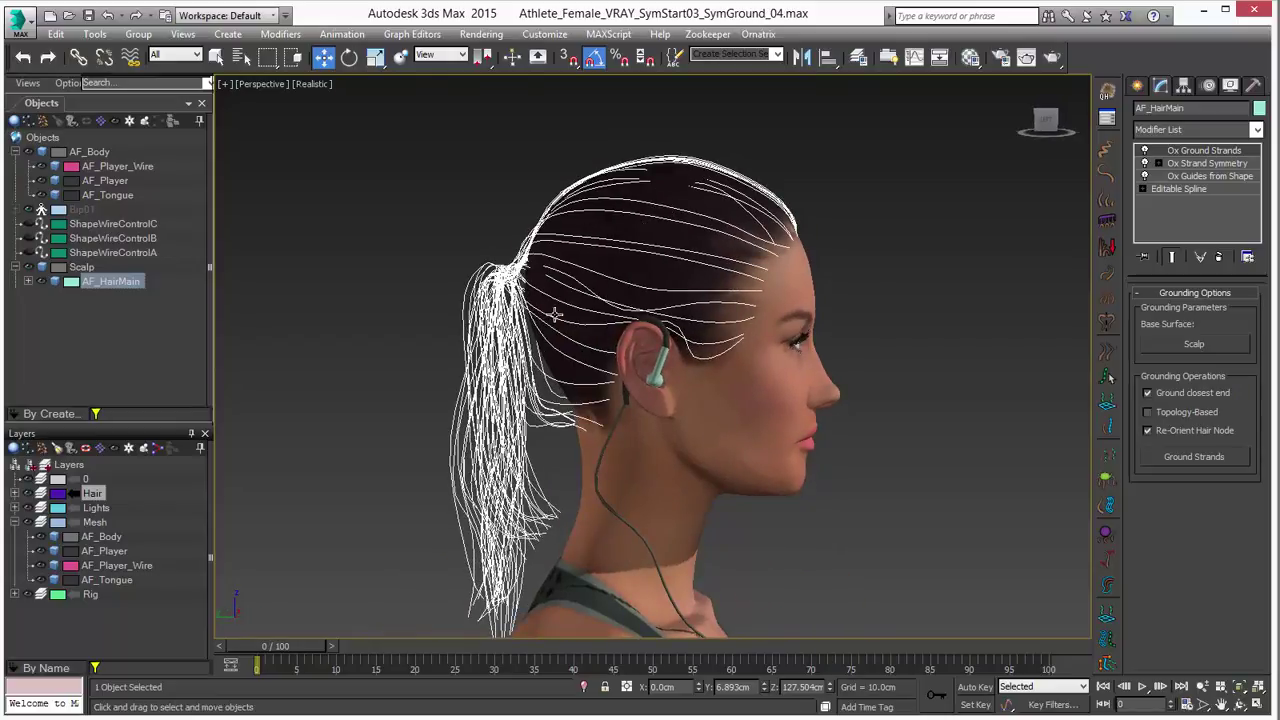
middle_click_drag(741, 299, 842, 318, "alt")
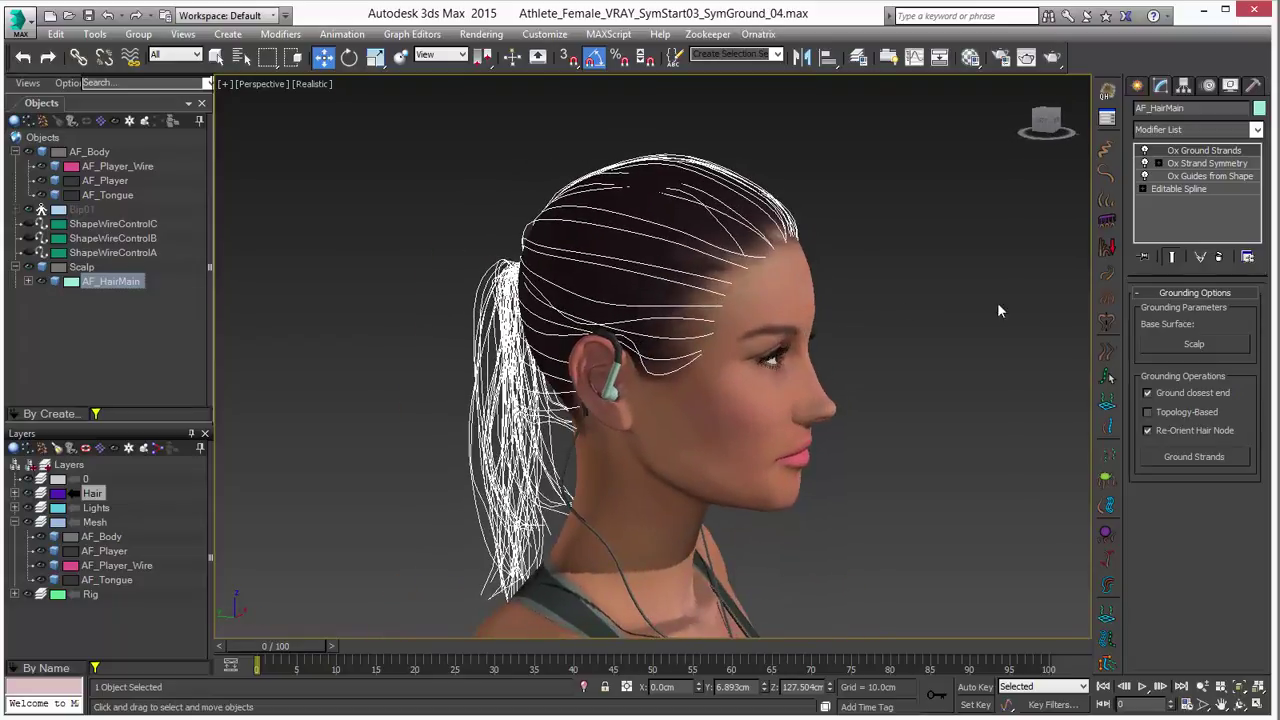
left_click(1107, 462)
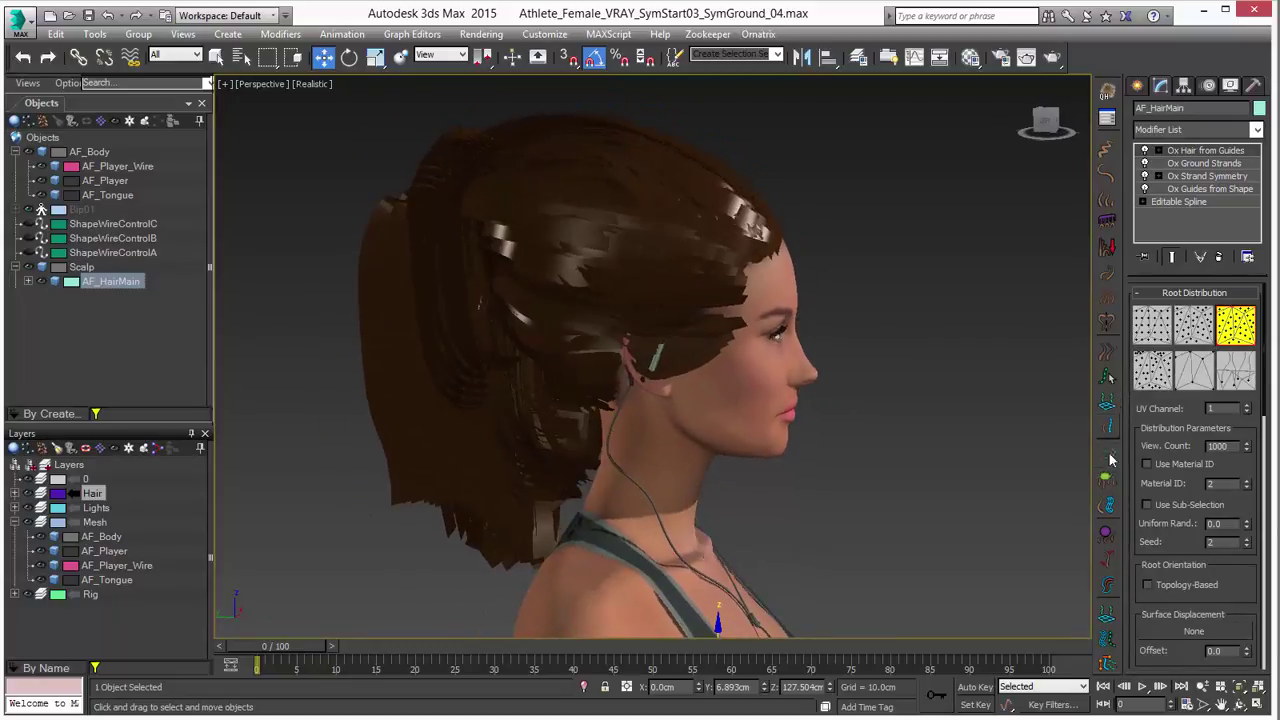
left_click(1109, 484)
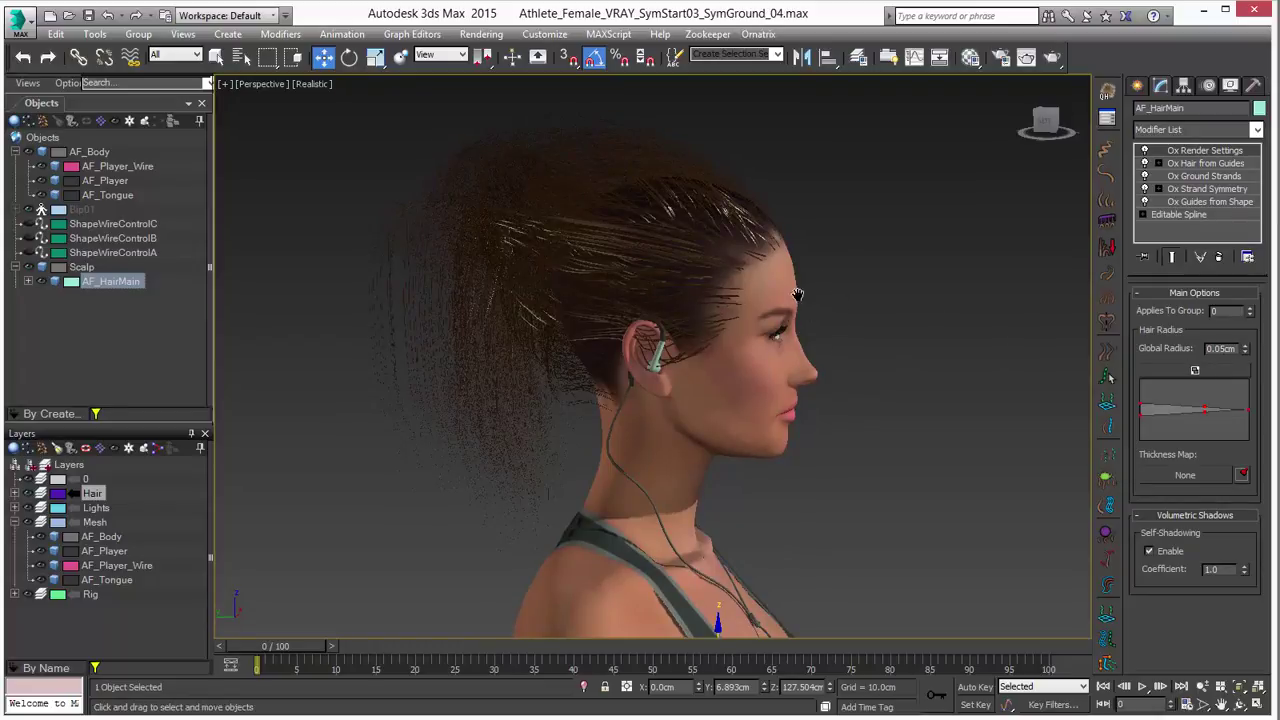
Step: Turn on Edged Faces display in the perspective viewport to see the individual hair strands
middle_click_drag(799, 301, 874, 406)
scroll(874, 406, "up", 2)
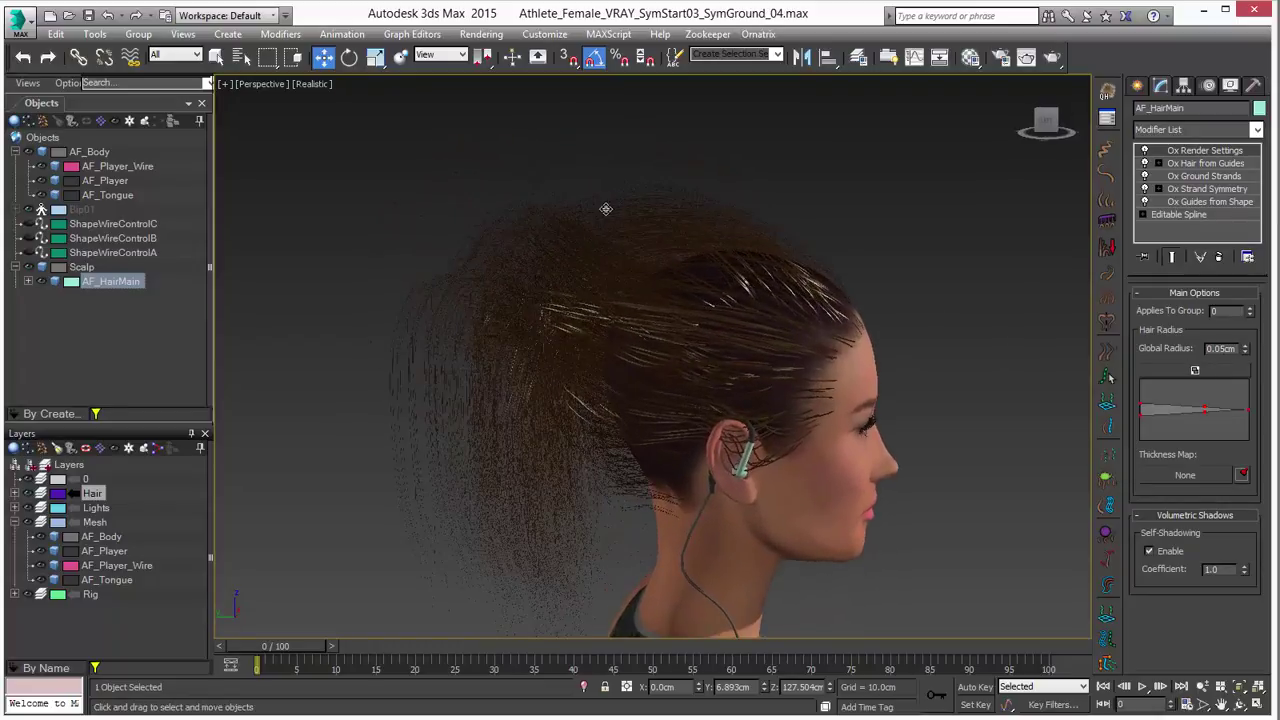
left_click(312, 84)
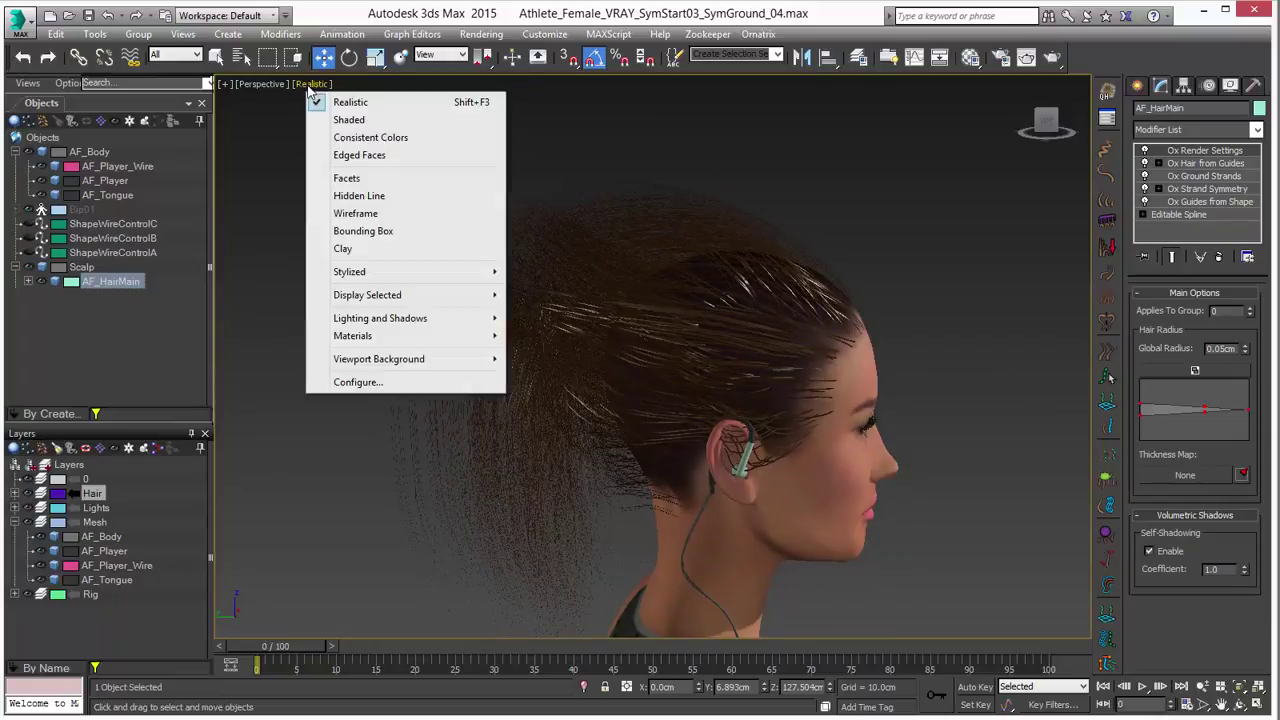
left_click(380, 149)
mouse_move(756, 315)
middle_mouse_down("alt")
mouse_move(700, 322)
mouse_move(738, 314)
middle_mouse_up("alt")
middle_click_drag(813, 329, 741, 245, "alt")
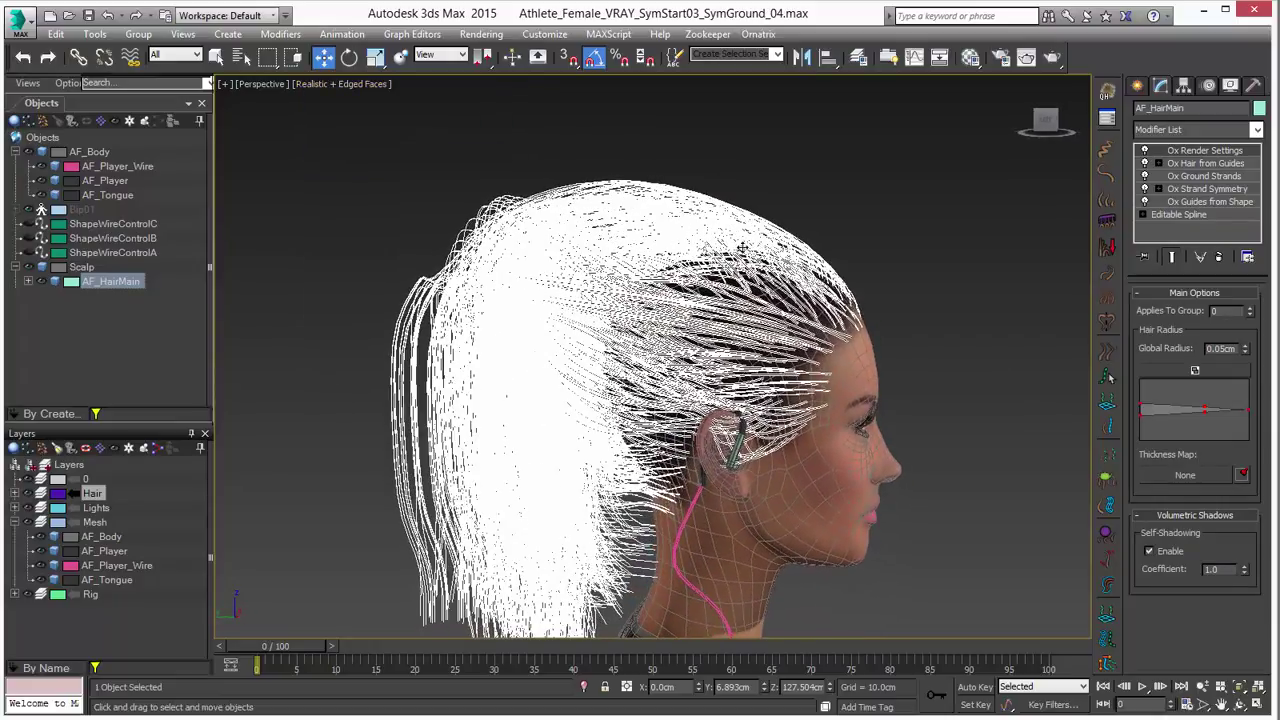
Step: Reduce the View Count of the Ox Hair from Guides modifier to 240
left_click(1204, 164)
left_click_drag(1248, 452, 1247, 503)
middle_click_drag(631, 225, 734, 247)
scroll(740, 252, "up", 2)
scroll(826, 316, "up", 1)
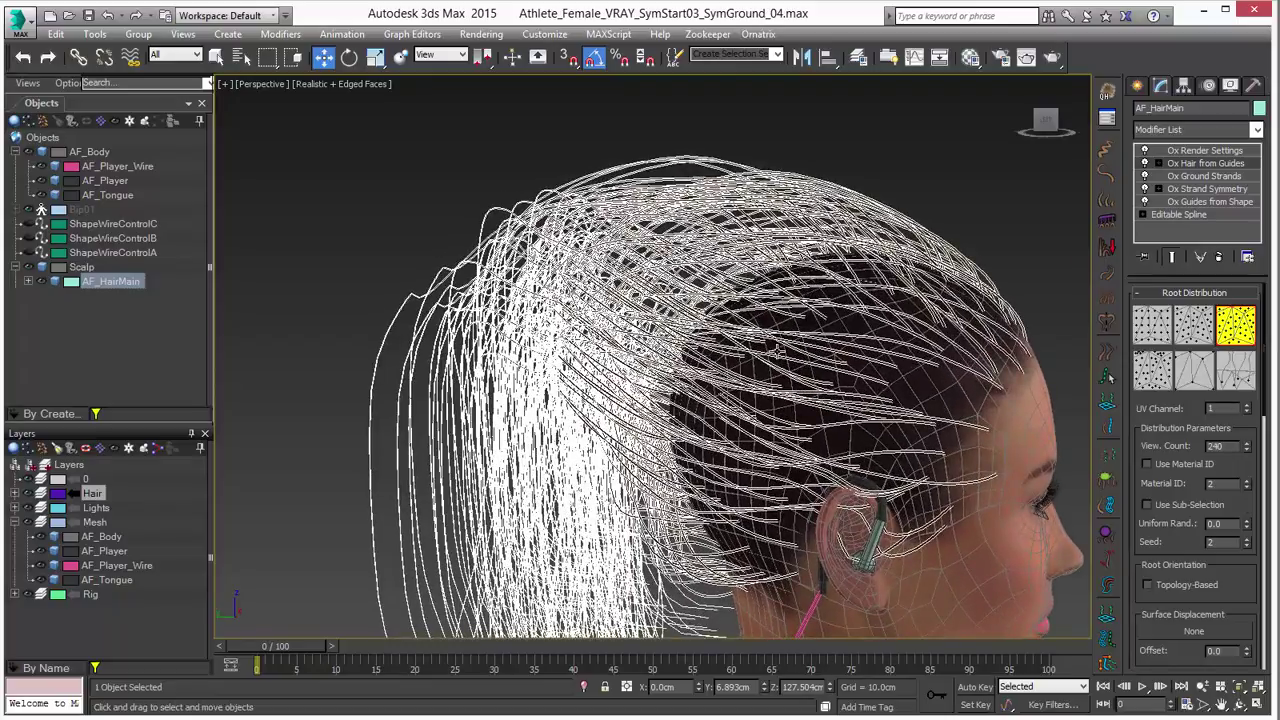
middle_click_drag(860, 353, 738, 247)
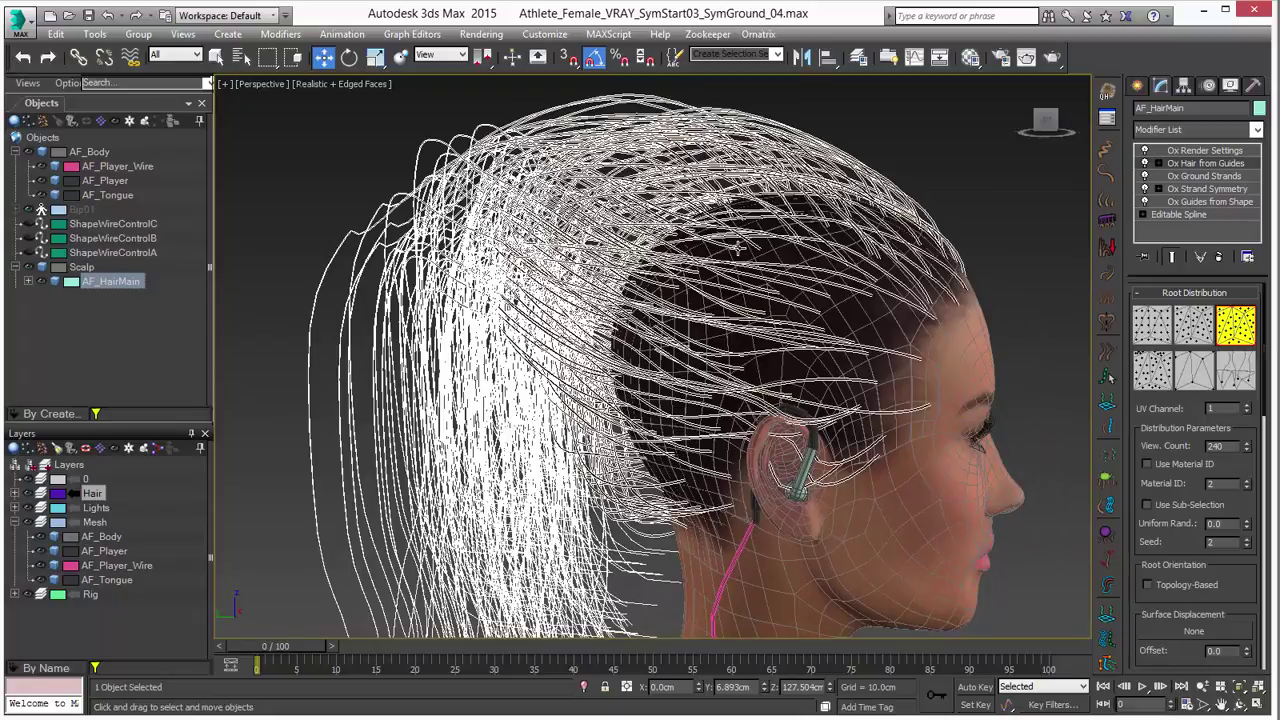
Step: Inspect the guides at the Ox Ground Strands level with the end result hidden, and return to Ox Hair from Guides with it shown
left_click(1192, 177)
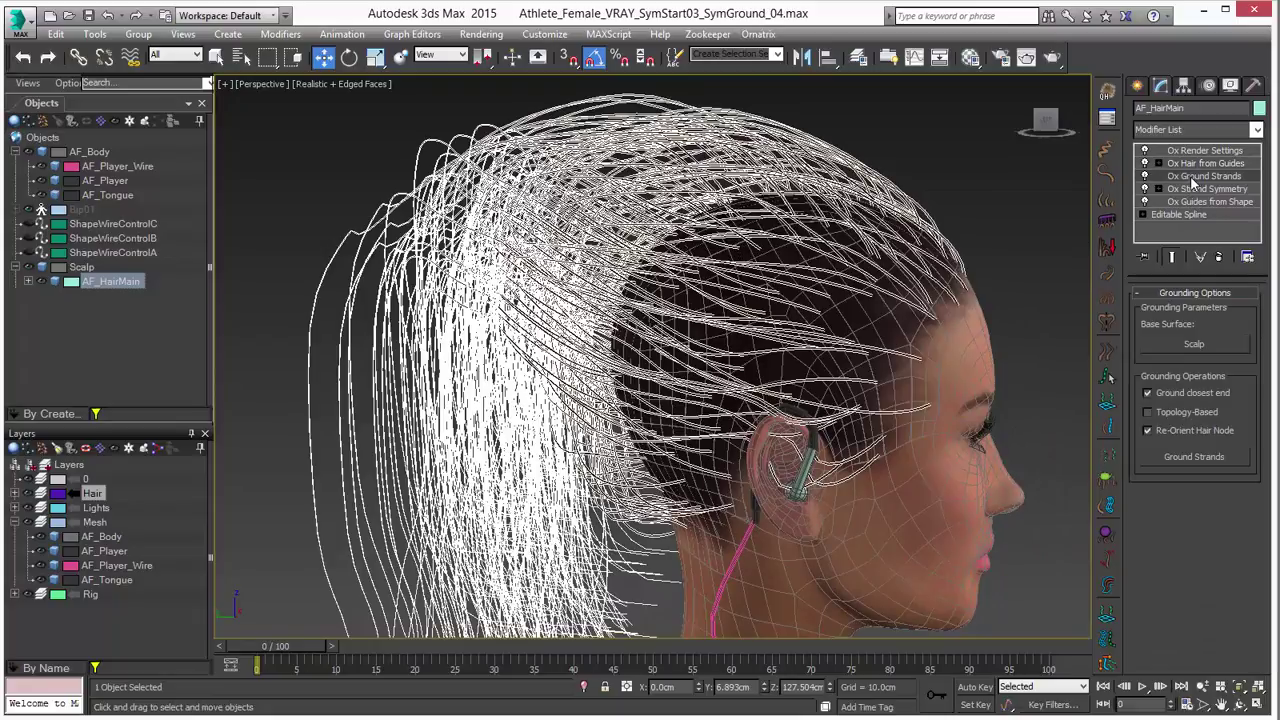
left_click(1172, 257)
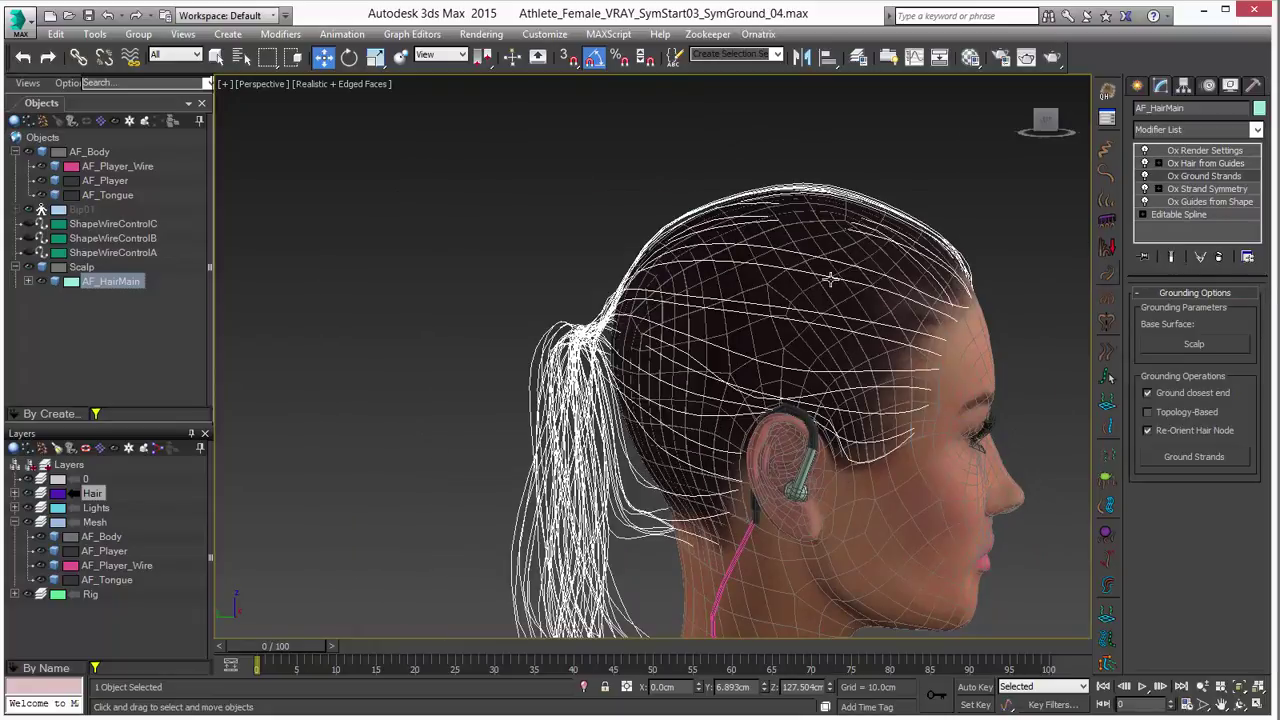
middle_click_drag(768, 268, 745, 248)
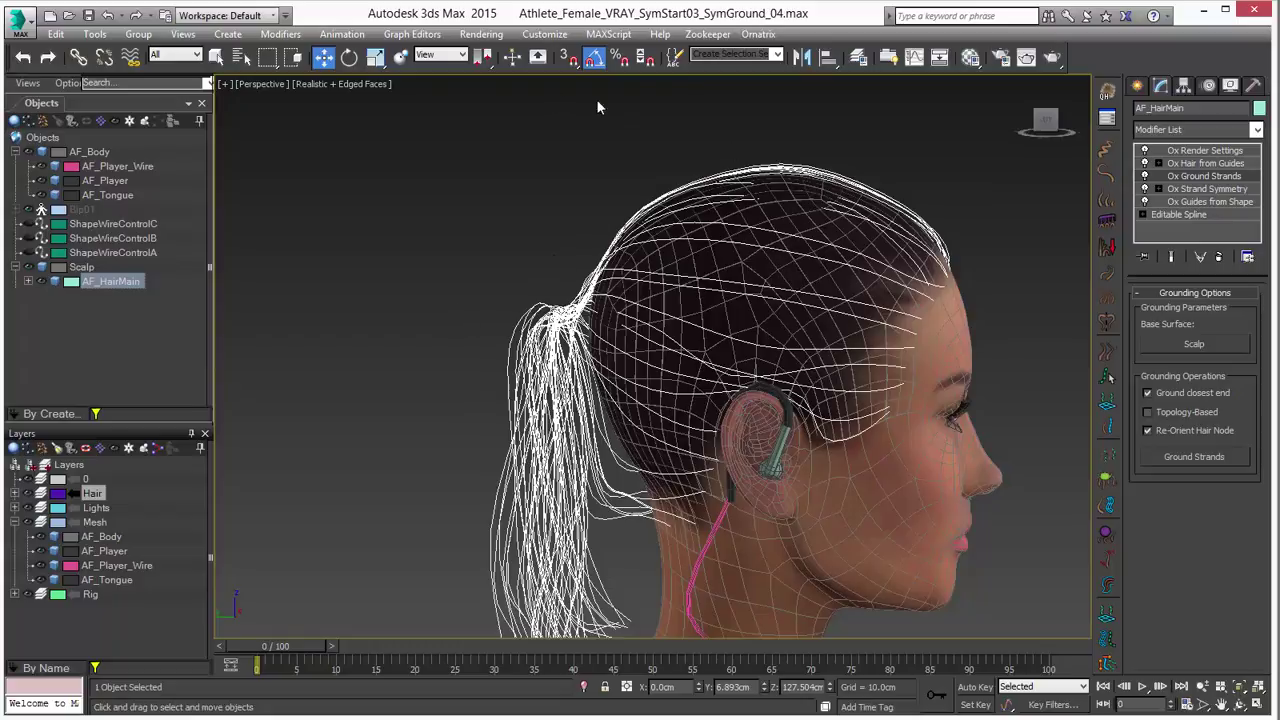
scroll(824, 254, "down", 2)
middle_click_drag(824, 254, 791, 204)
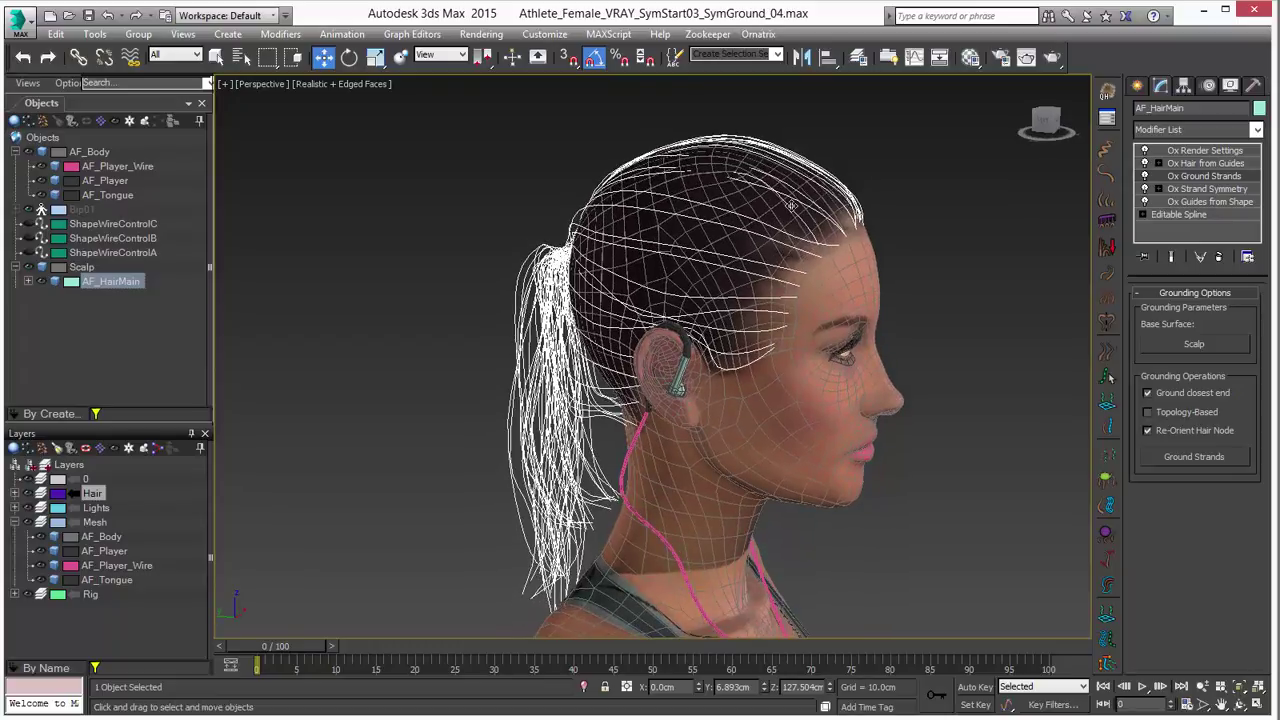
left_click(1208, 165)
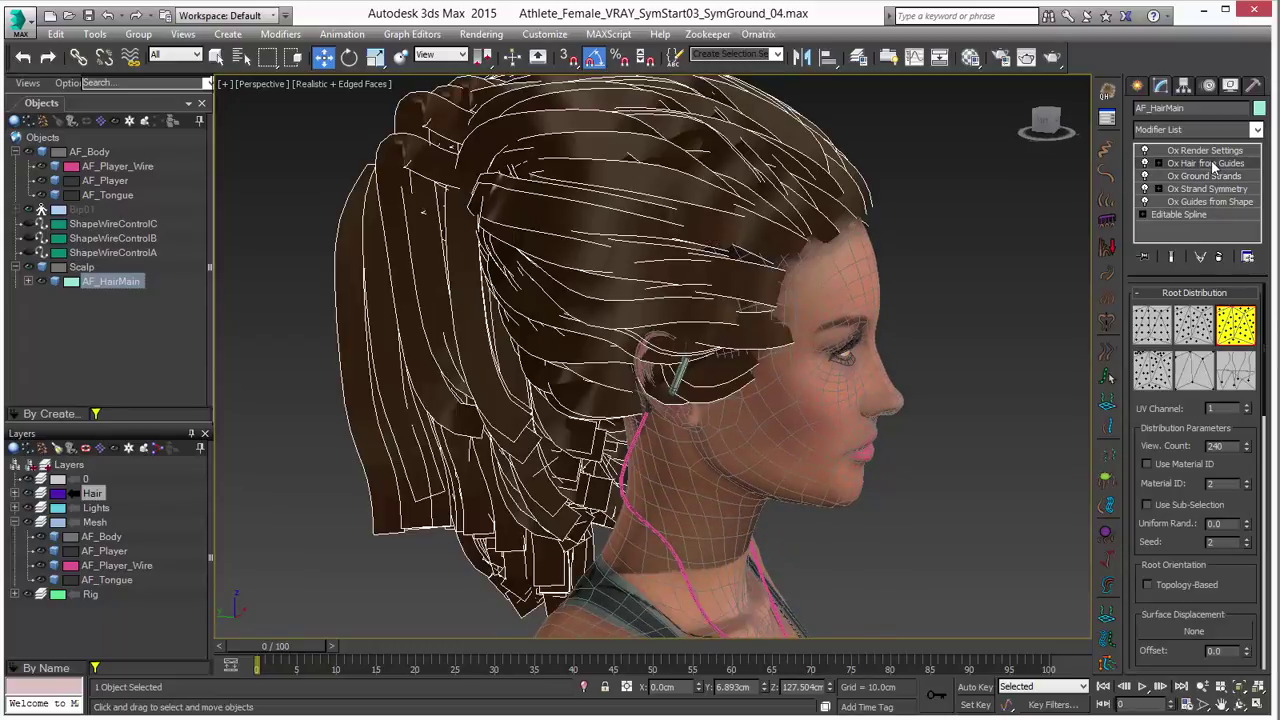
left_click(1171, 256)
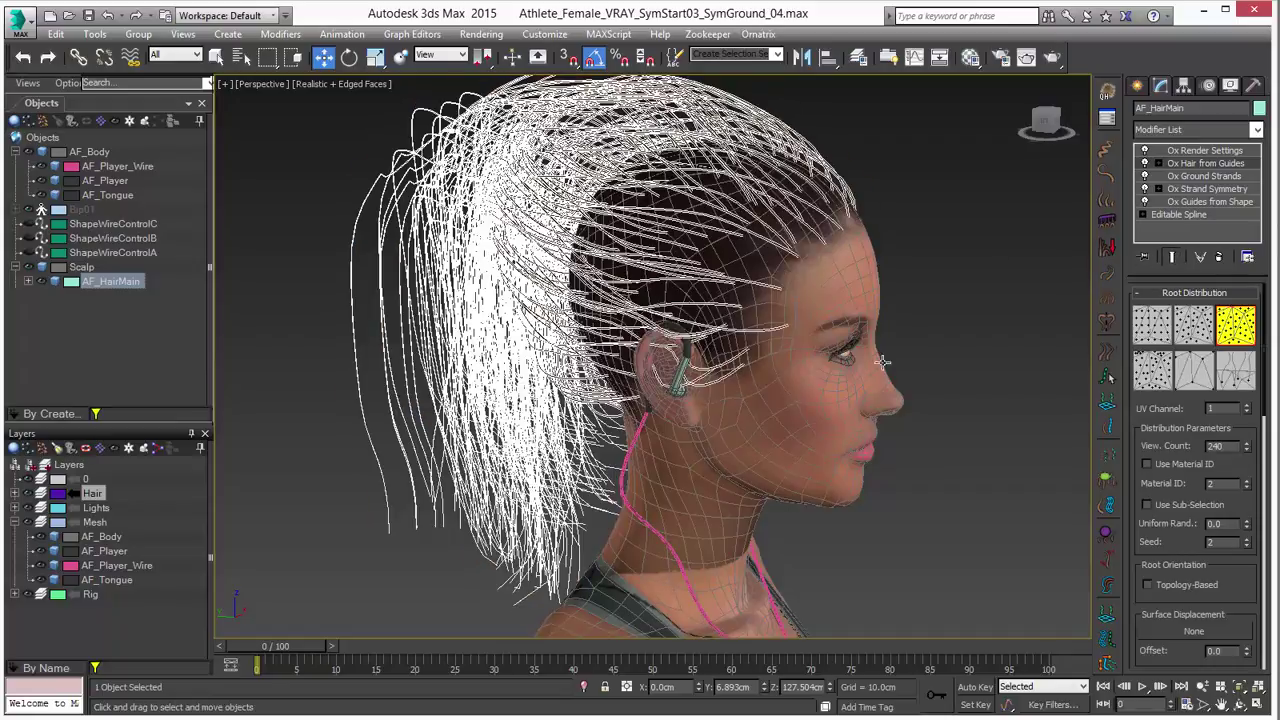
Step: Enable Use Guide Faces in the dense distribution settings of Ox Hair from Guides
scroll(1168, 454, "down", 3)
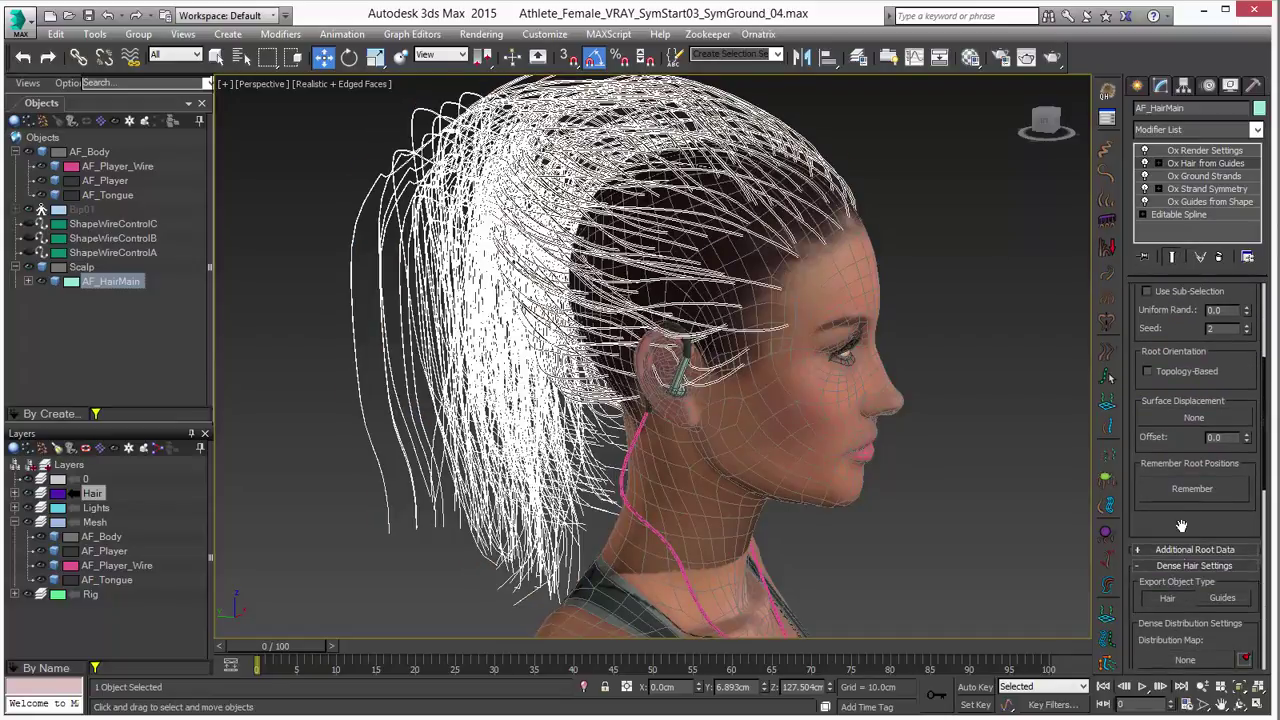
scroll(1169, 528, "down", 8)
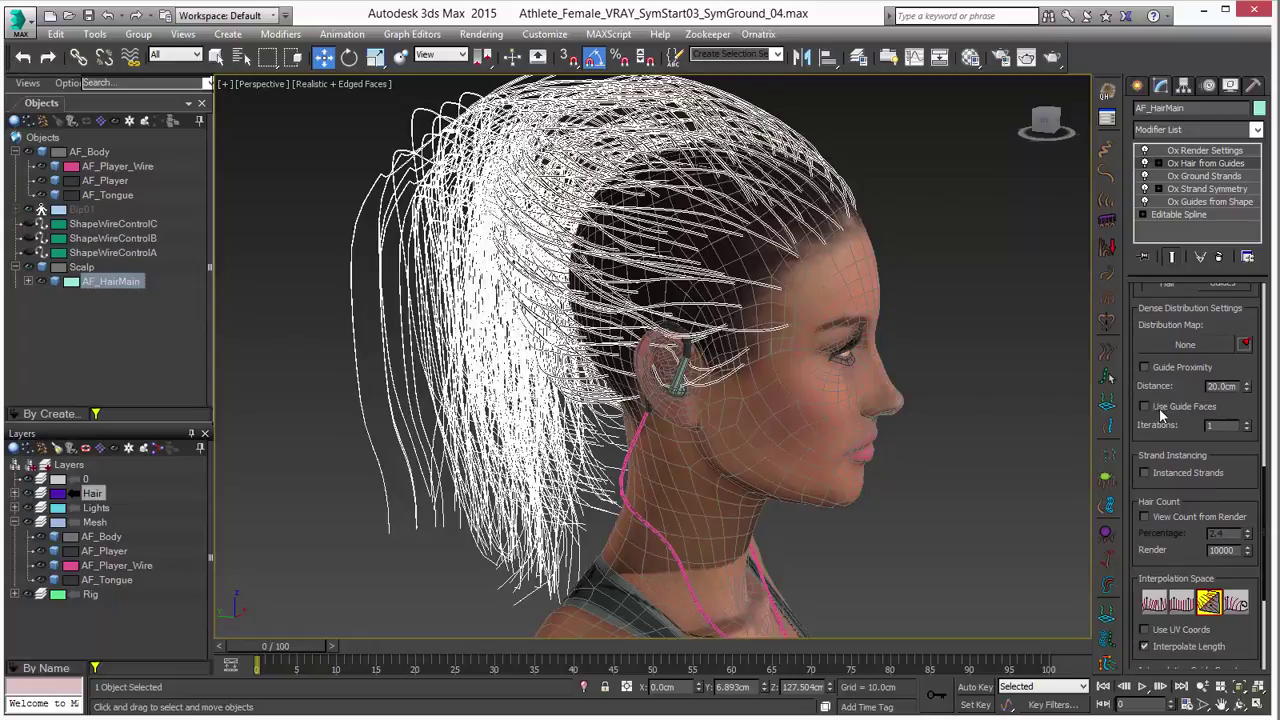
left_click(1177, 408)
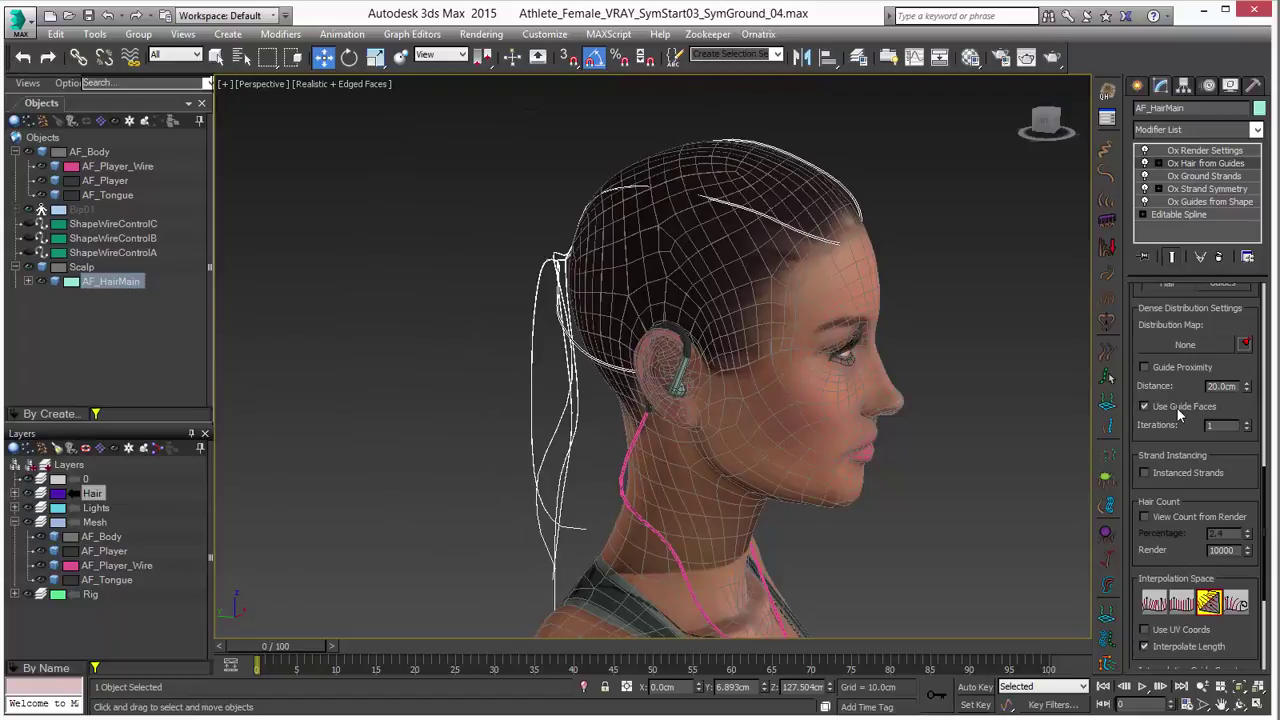
middle_click_drag(897, 260, 812, 276, "alt")
left_click(1215, 425)
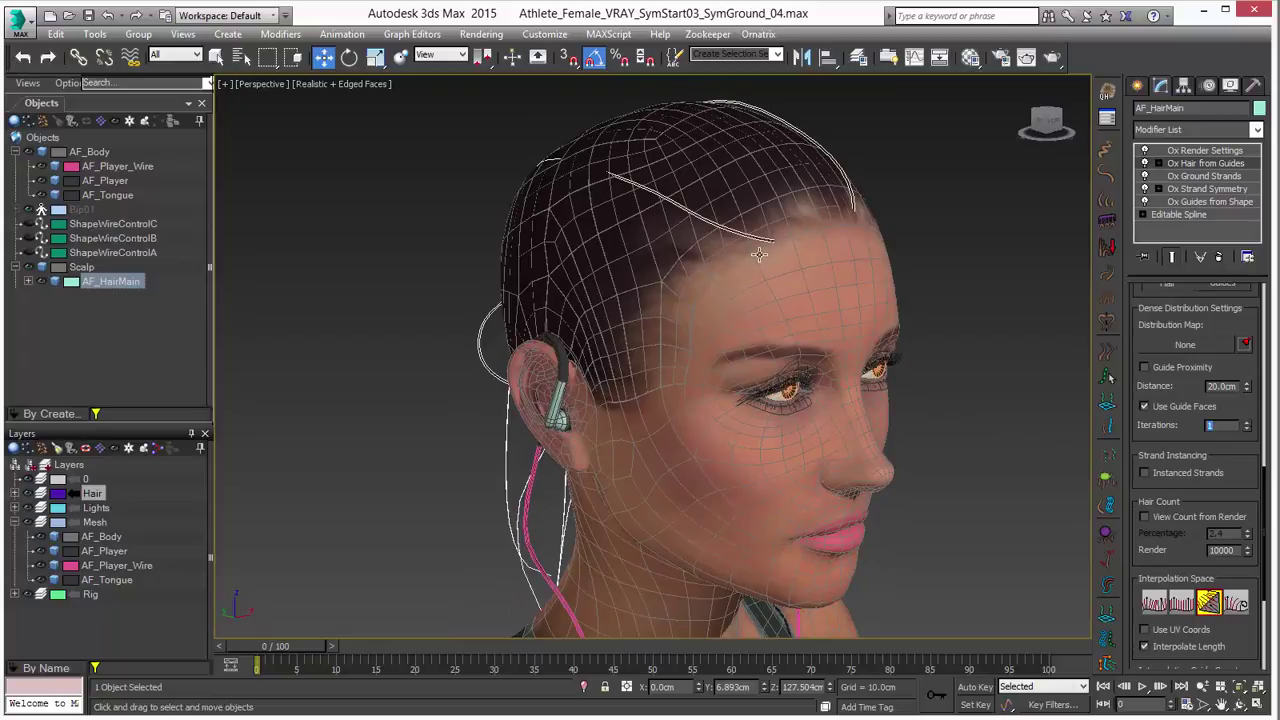
middle_click_drag(759, 254, 800, 222, "alt")
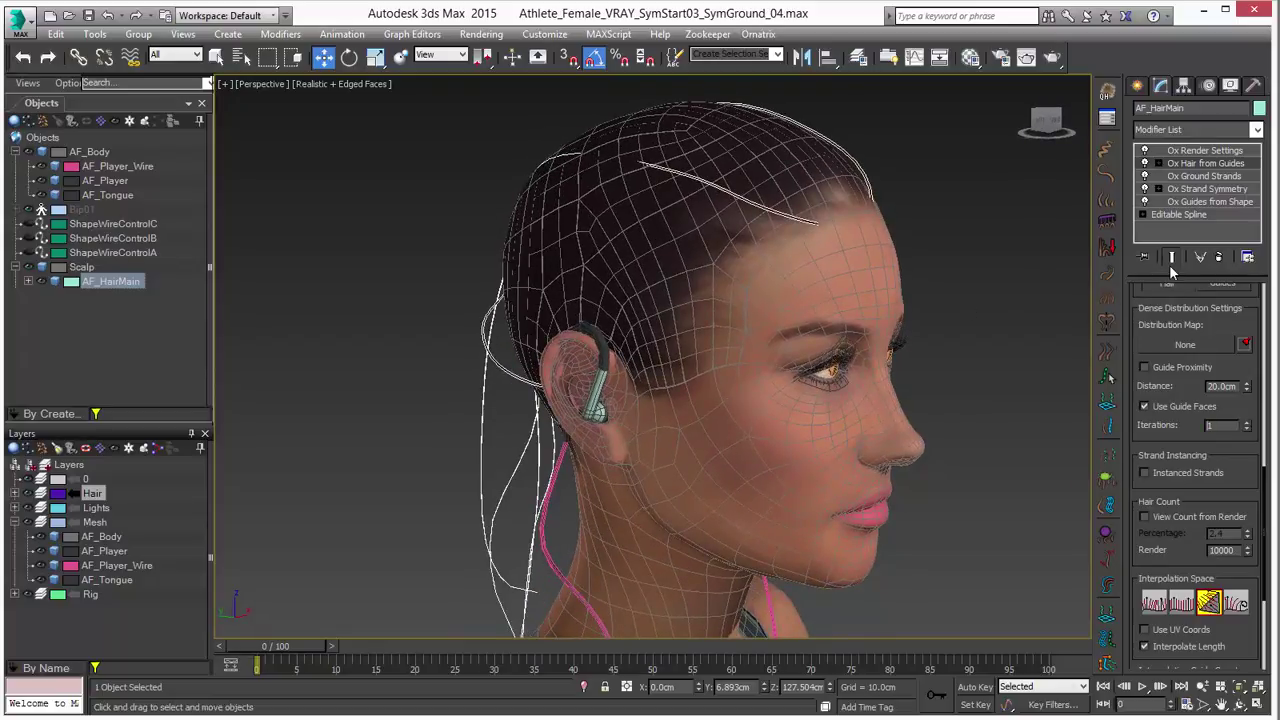
middle_click_drag(800, 266, 806, 270)
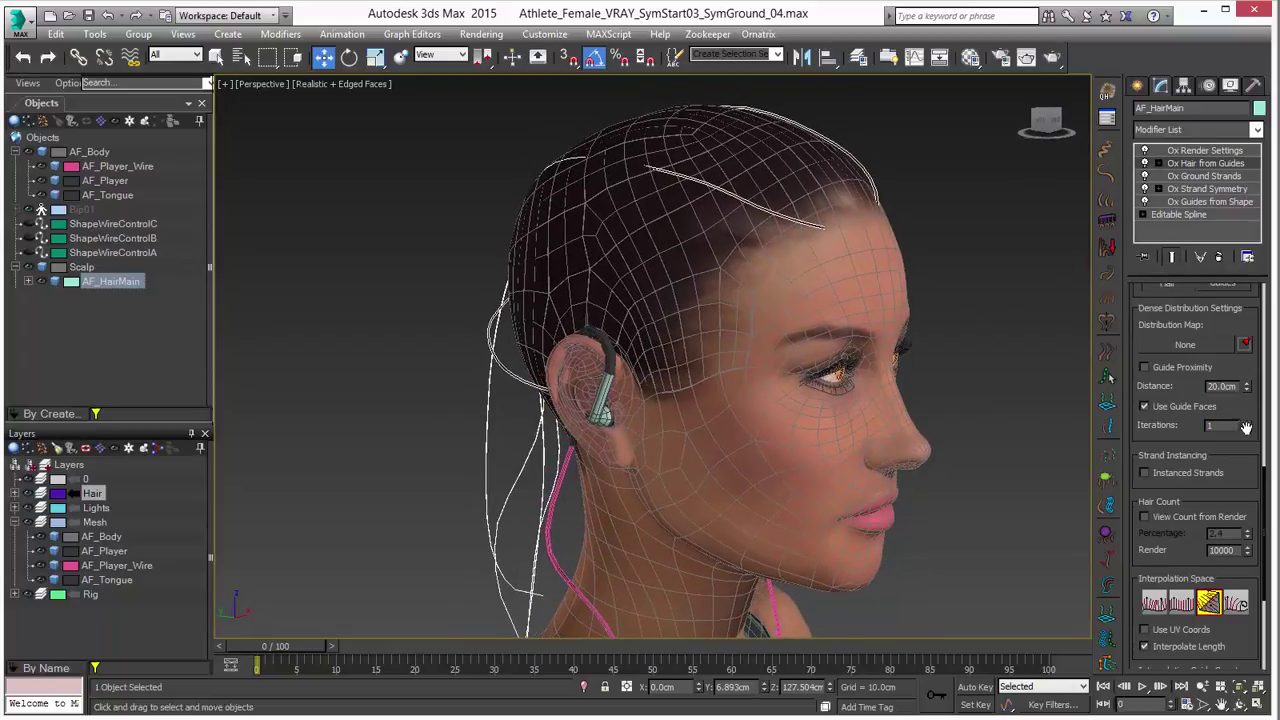
double_click(1208, 426)
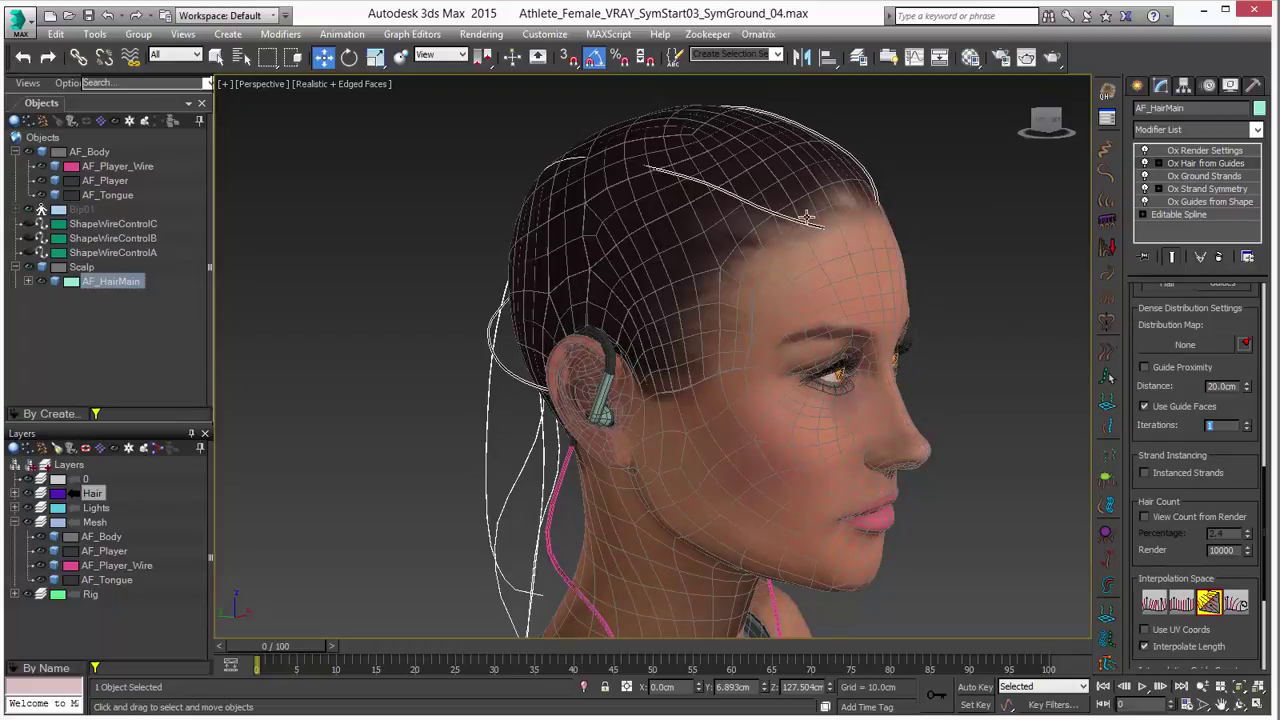
Step: Set the View Count of the Ox Hair from Guides modifier to 10000
scroll(1221, 499, "up", 3)
scroll(1221, 499, "up", 5)
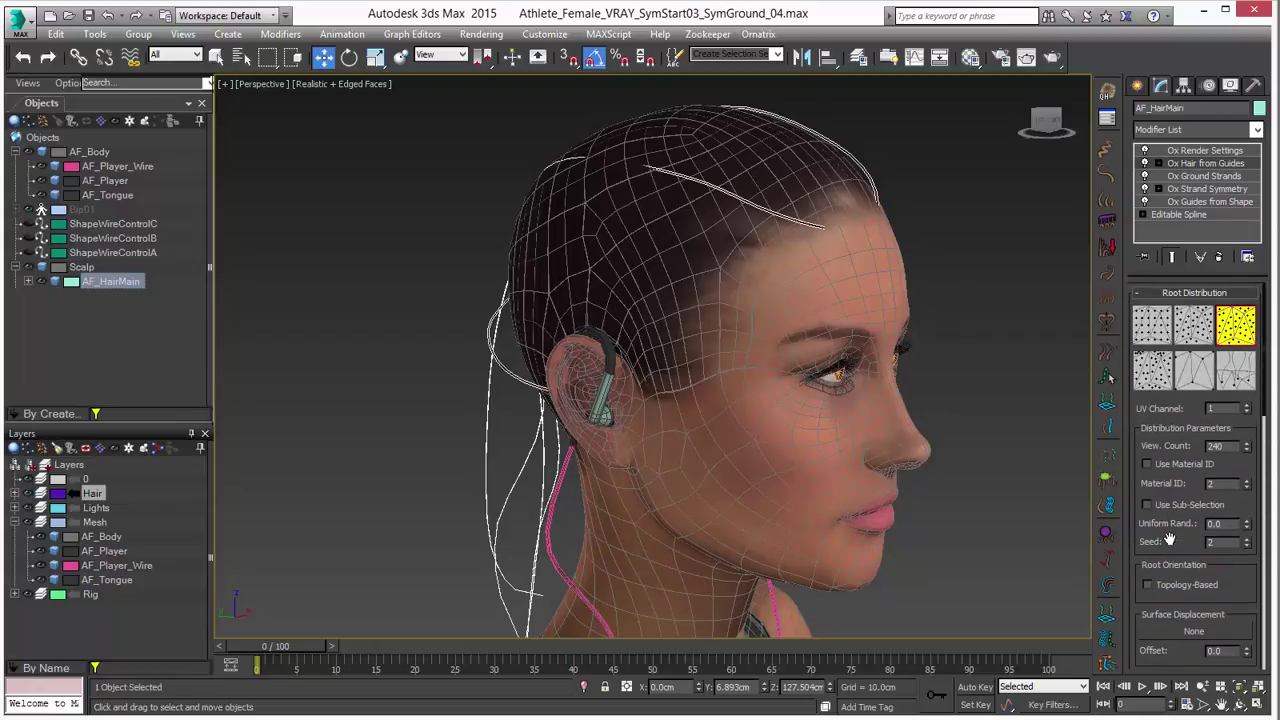
left_click(1176, 447)
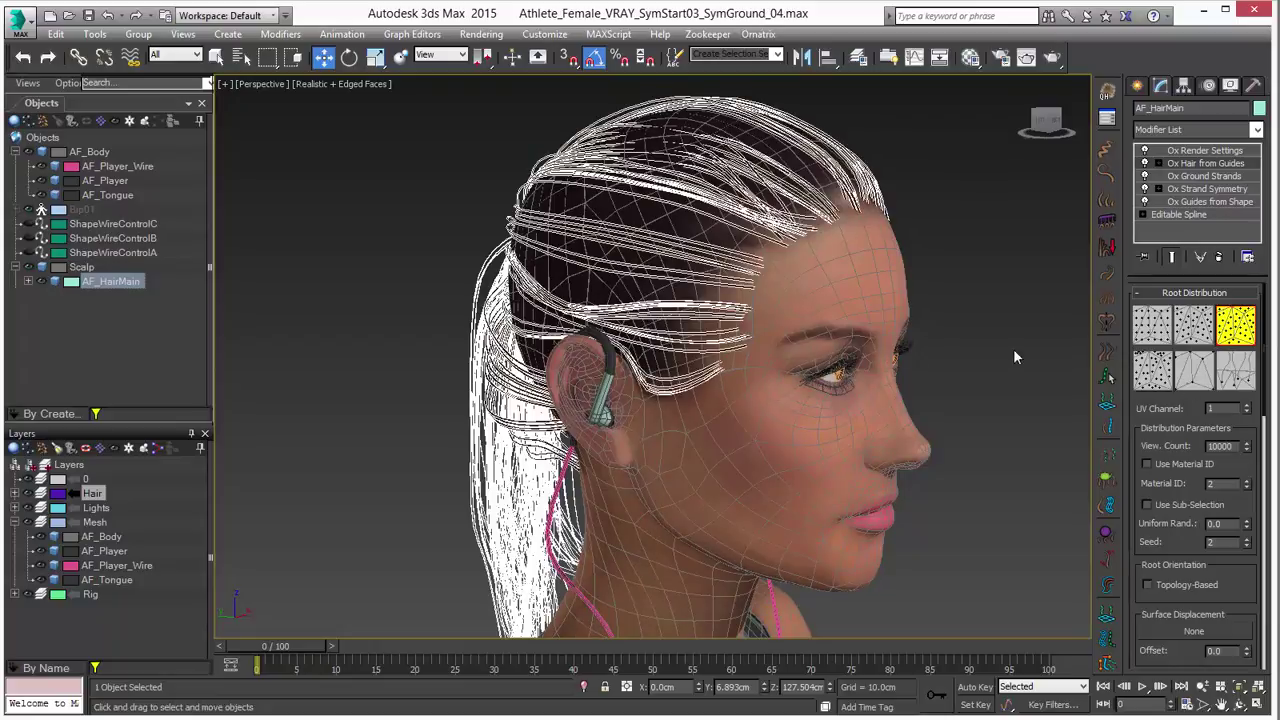
Step: Set the Use Guide Faces iterations to 2 in the dense distribution settings of Ox Hair from Guides
middle_click_drag(918, 320, 657, 252, "alt")
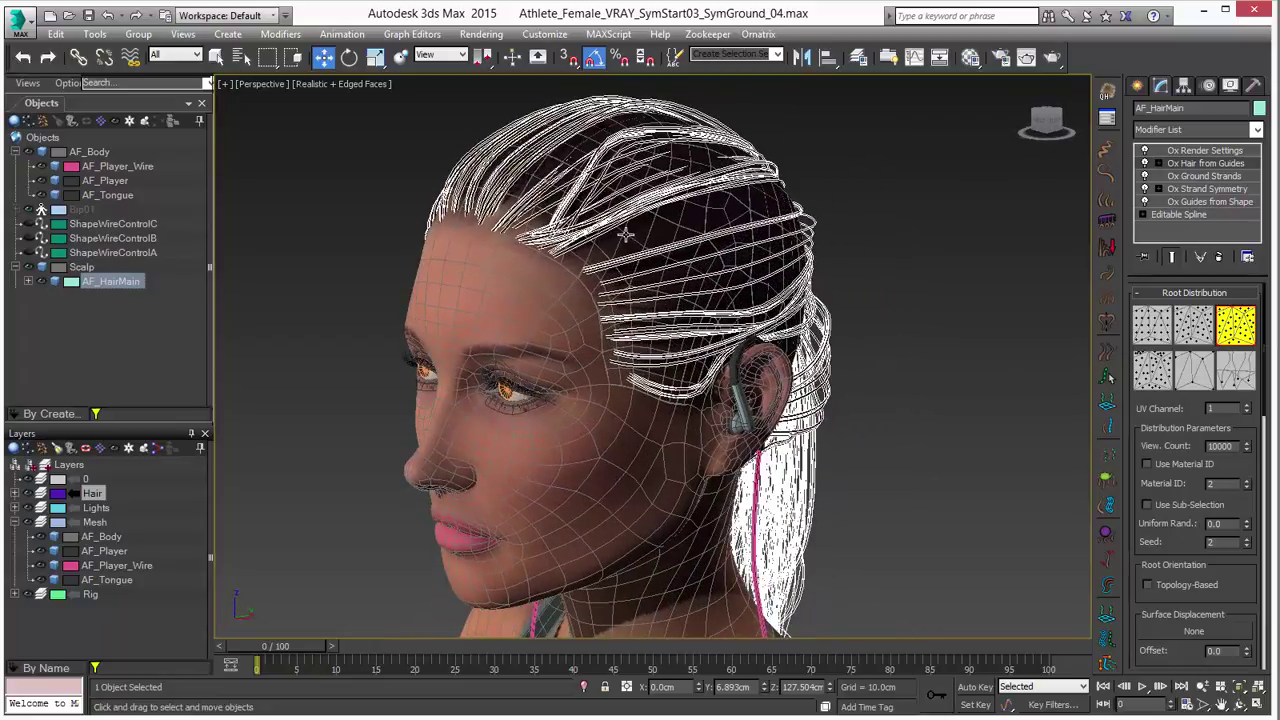
middle_click_drag(623, 373, 815, 248, "alt")
scroll(818, 268, "up", 2)
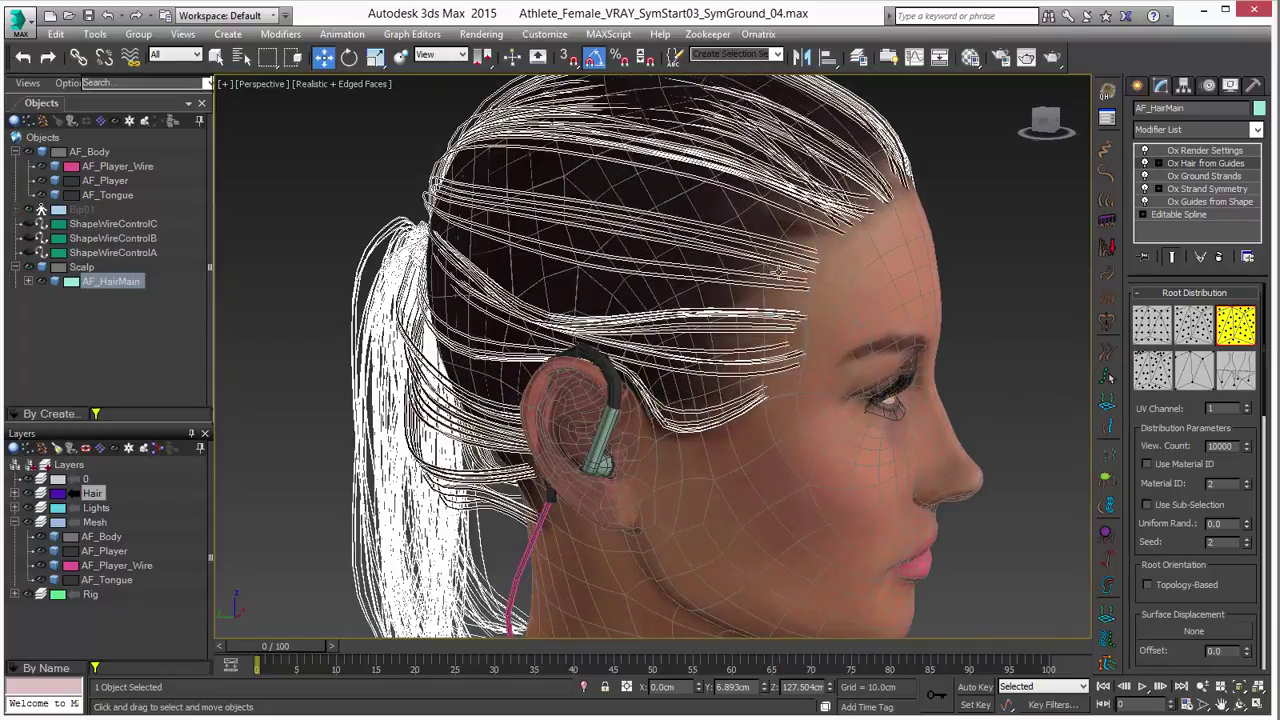
scroll(783, 232, "down", 3)
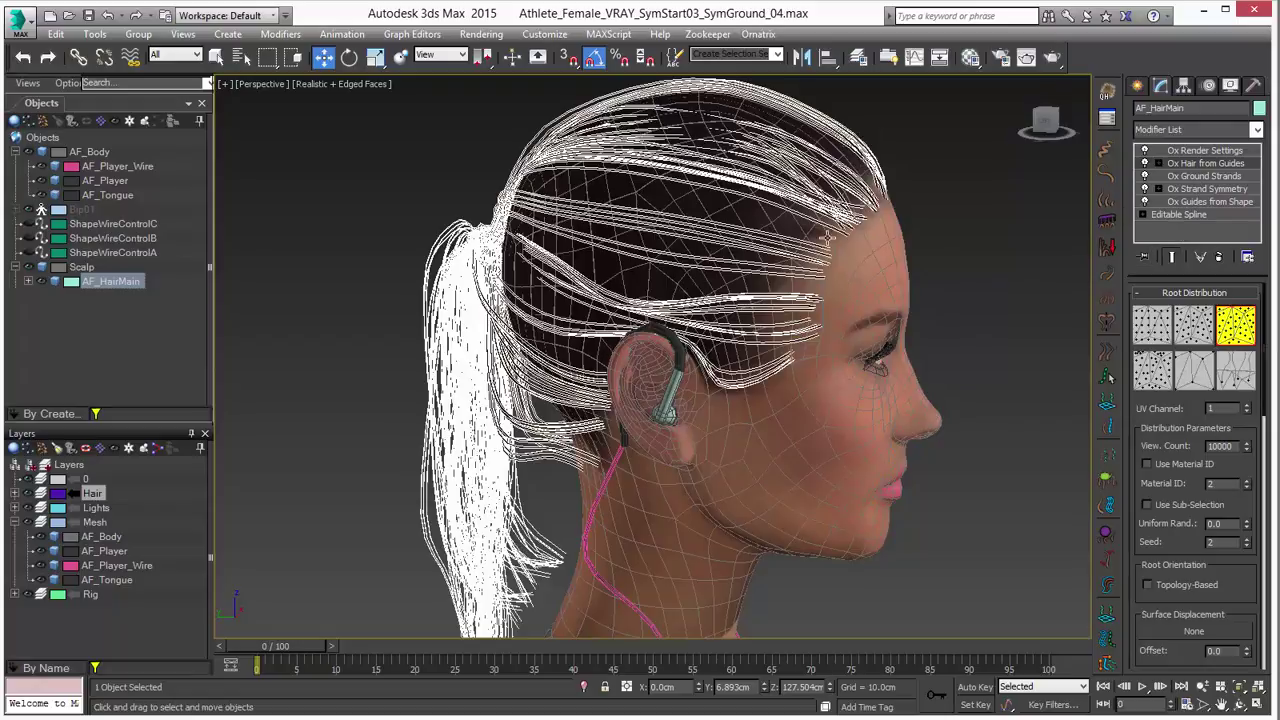
middle_click_drag(798, 334, 840, 310, "alt")
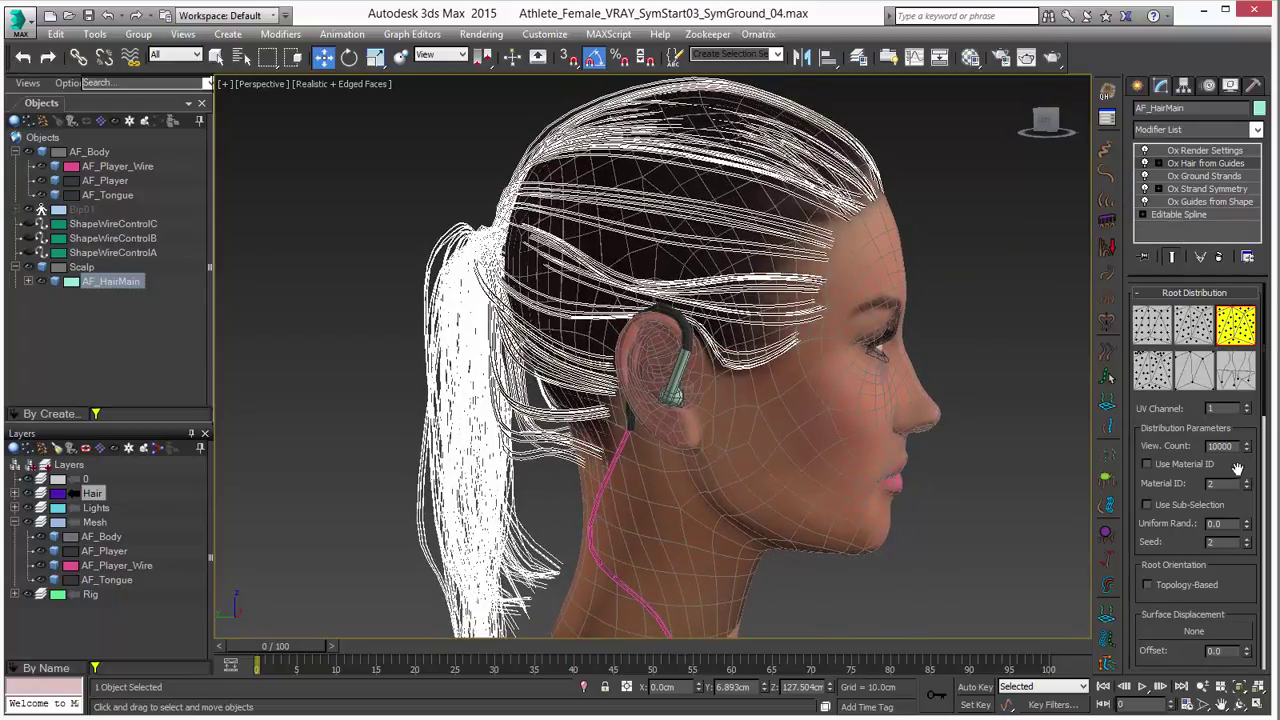
left_click_drag(1237, 470, 1248, 260)
left_click_drag(1220, 504, 1232, 258)
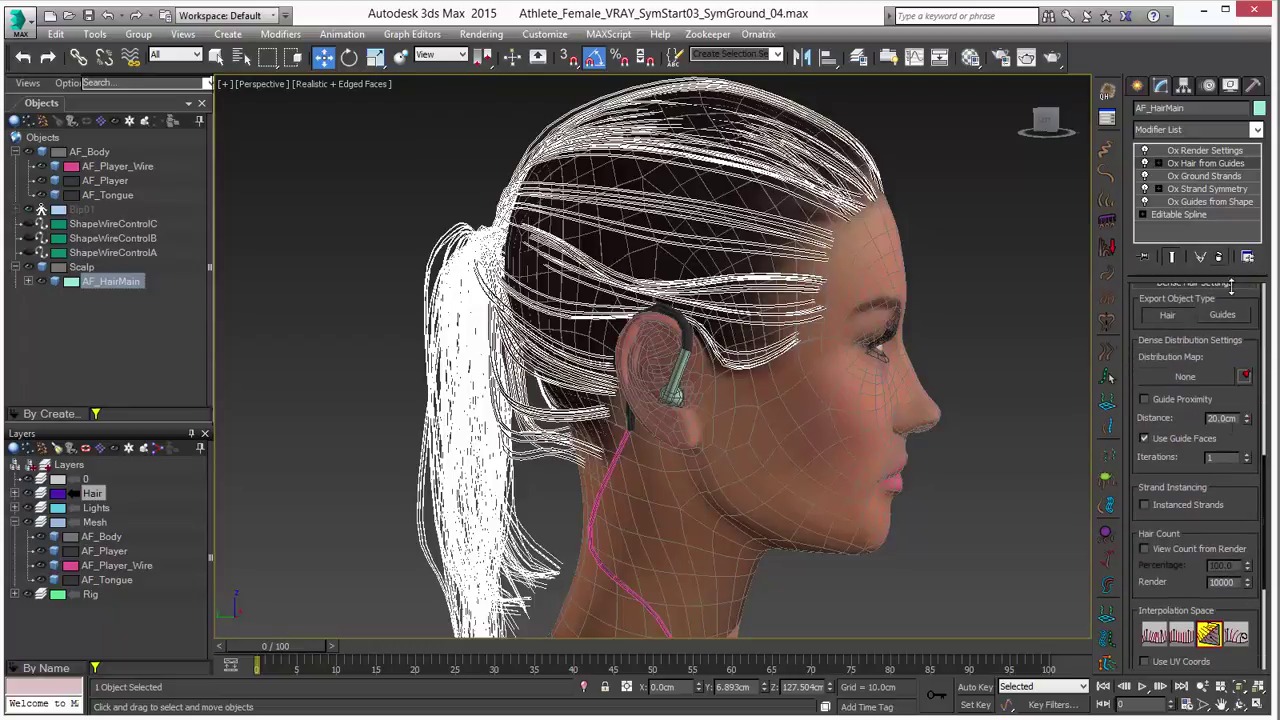
left_click(1248, 458)
middle_click_drag(700, 199, 795, 248, "alt")
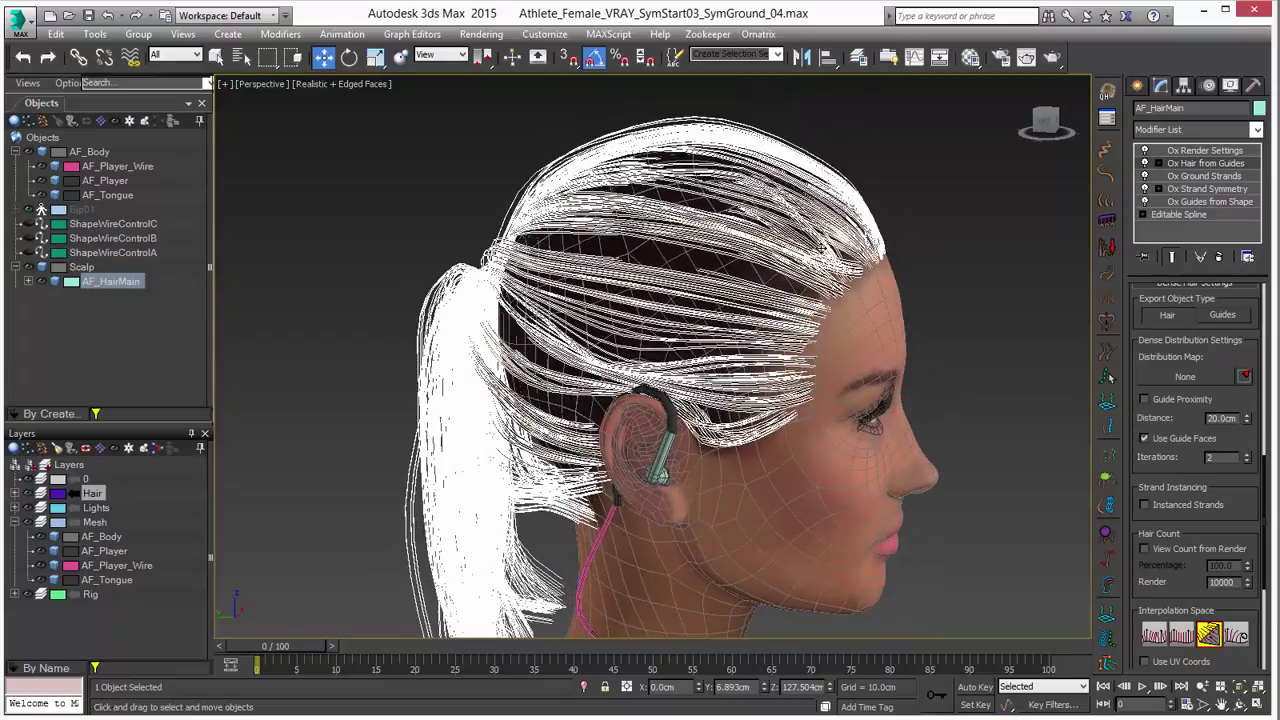
Step: Turn off the edged faces display in the Perspective viewport, leaving Realistic shading
scroll(1158, 310, "up", 3)
left_click(342, 86)
left_click(400, 157)
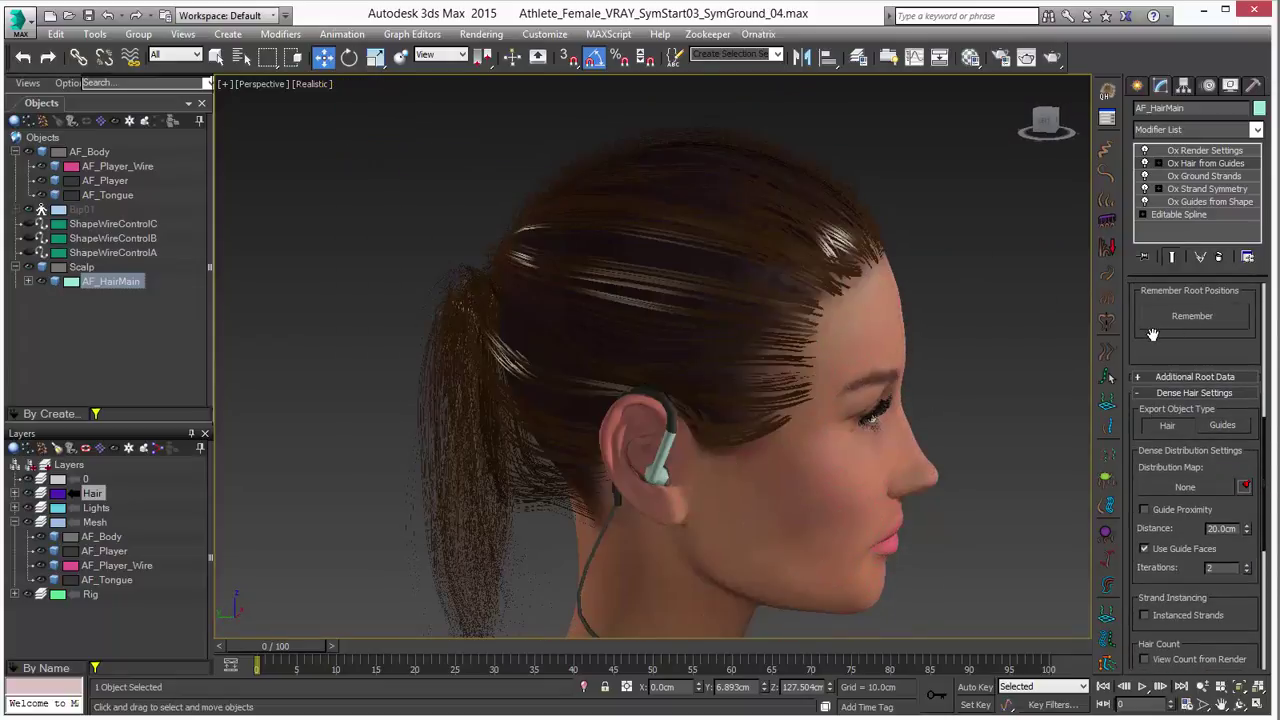
Step: Raise the View Count of Ox Hair from Guides to 100000 and check the hair's coverage around the head
left_click_drag(1153, 333, 1153, 716)
key("Return")
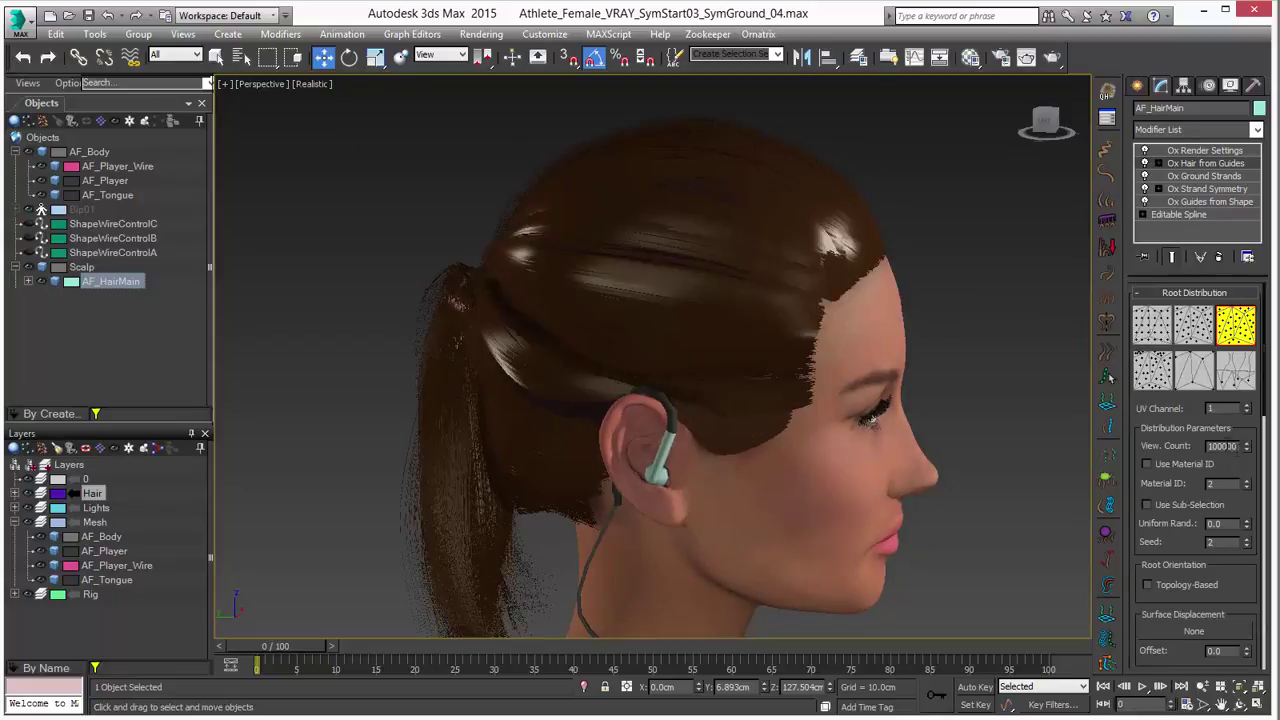
middle_click_drag(828, 285, 915, 365, "alt")
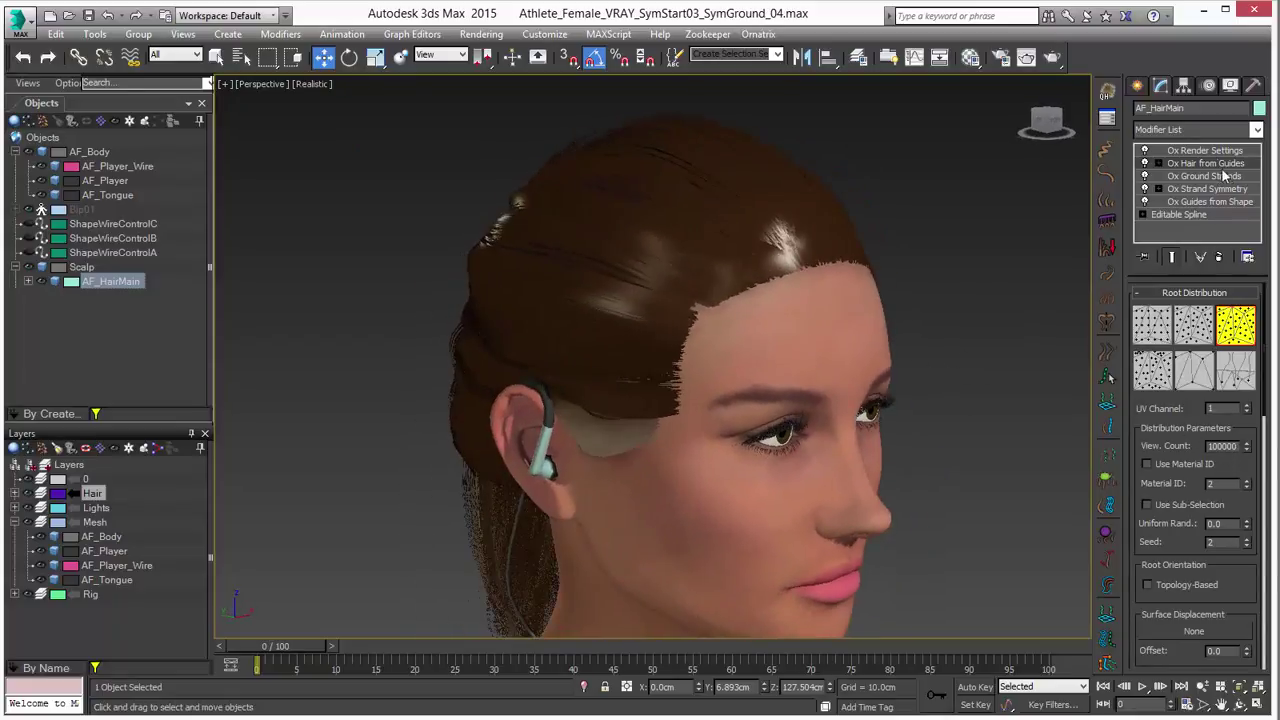
Step: View the hair radius options in Ox Render Settings, and set the View Count of Ox Hair from Guides to 50000
left_click(1208, 151)
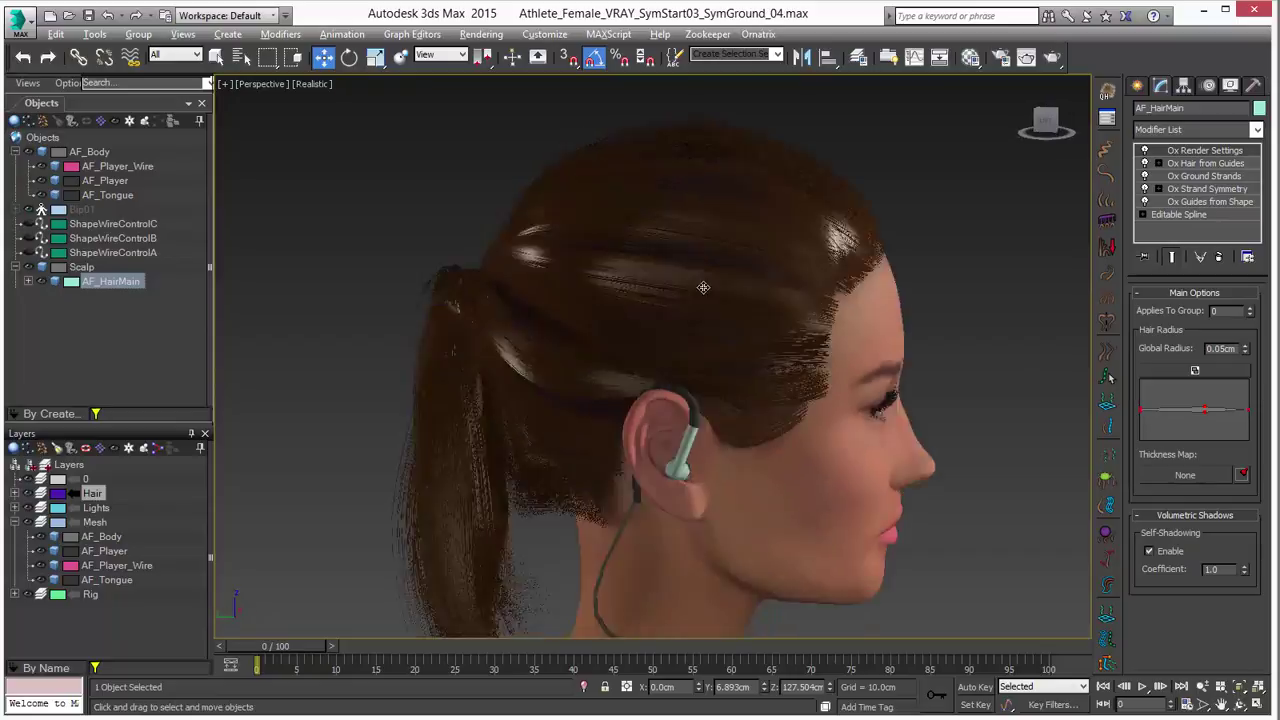
middle_click_drag(703, 287, 814, 322, "alt")
left_click(1213, 162)
left_click_drag(1218, 446, 1197, 446)
middle_click_drag(861, 299, 725, 302, "alt")
middle_click_drag(797, 277, 935, 311, "alt")
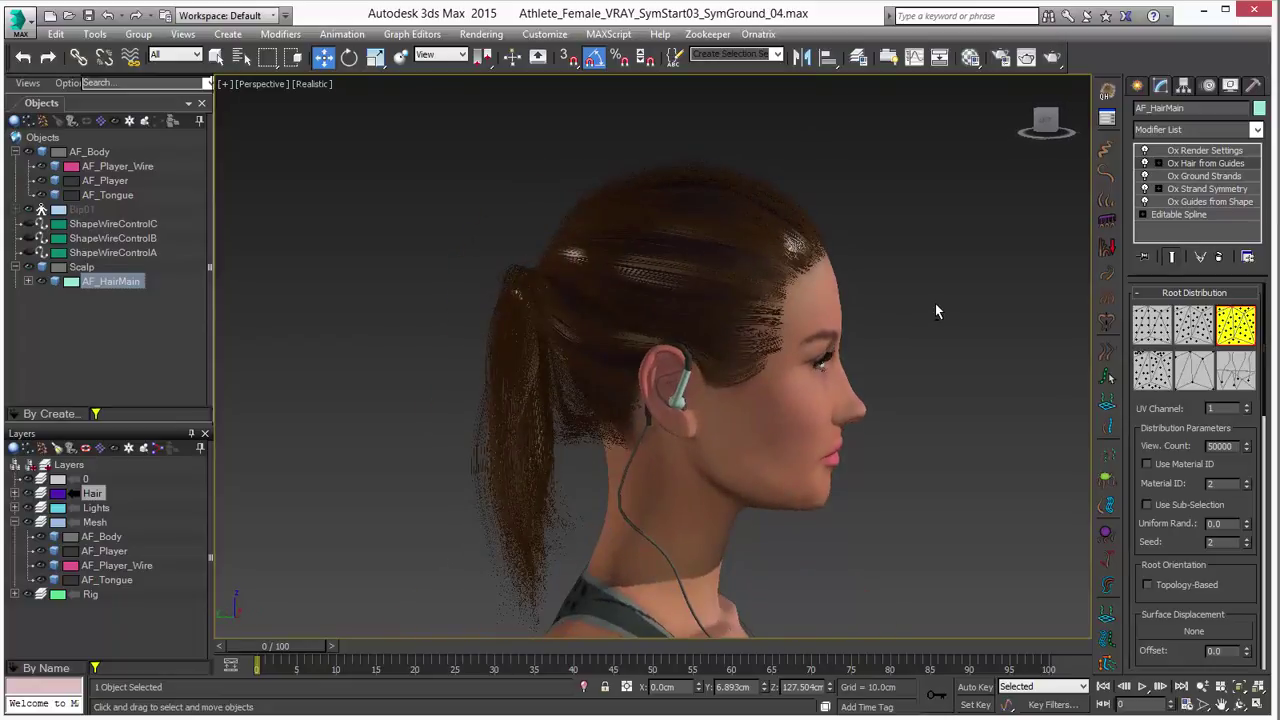
middle_click_drag(716, 305, 709, 264, "alt")
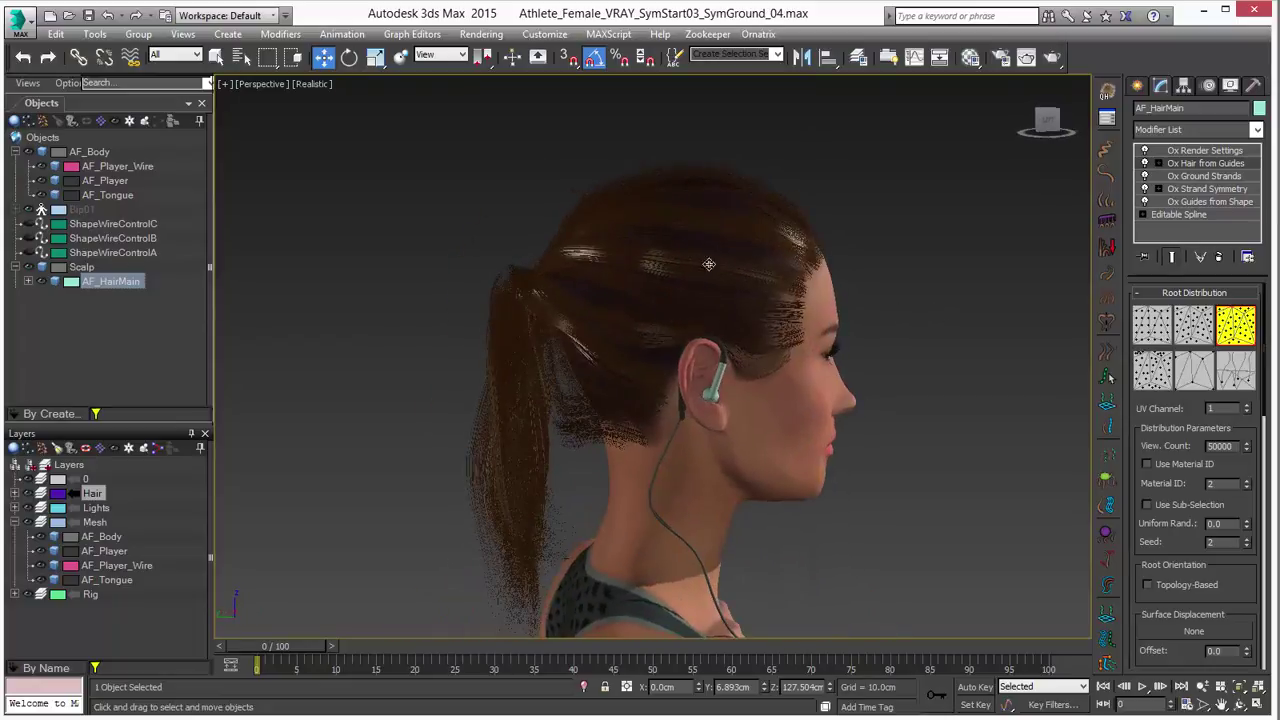
Step: Compare the guides at the Ox Ground Strands level with the full hair by hiding and showing the end result
left_click(1204, 178)
left_click(1172, 257)
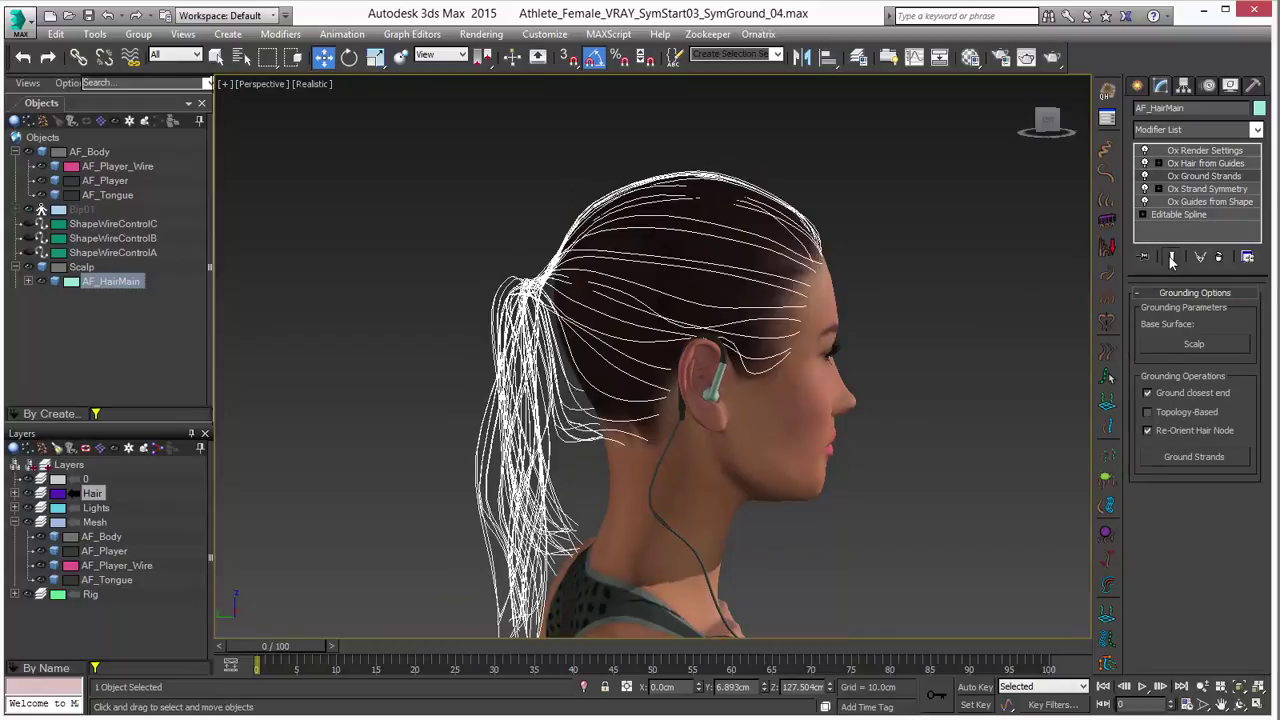
left_click(1172, 257)
left_click(1172, 257)
middle_click_drag(1085, 270, 880, 314, "alt")
Step: Return to Ox Hair from Guides and review its dense hair settings together with the hair density on the head
left_click(1228, 163)
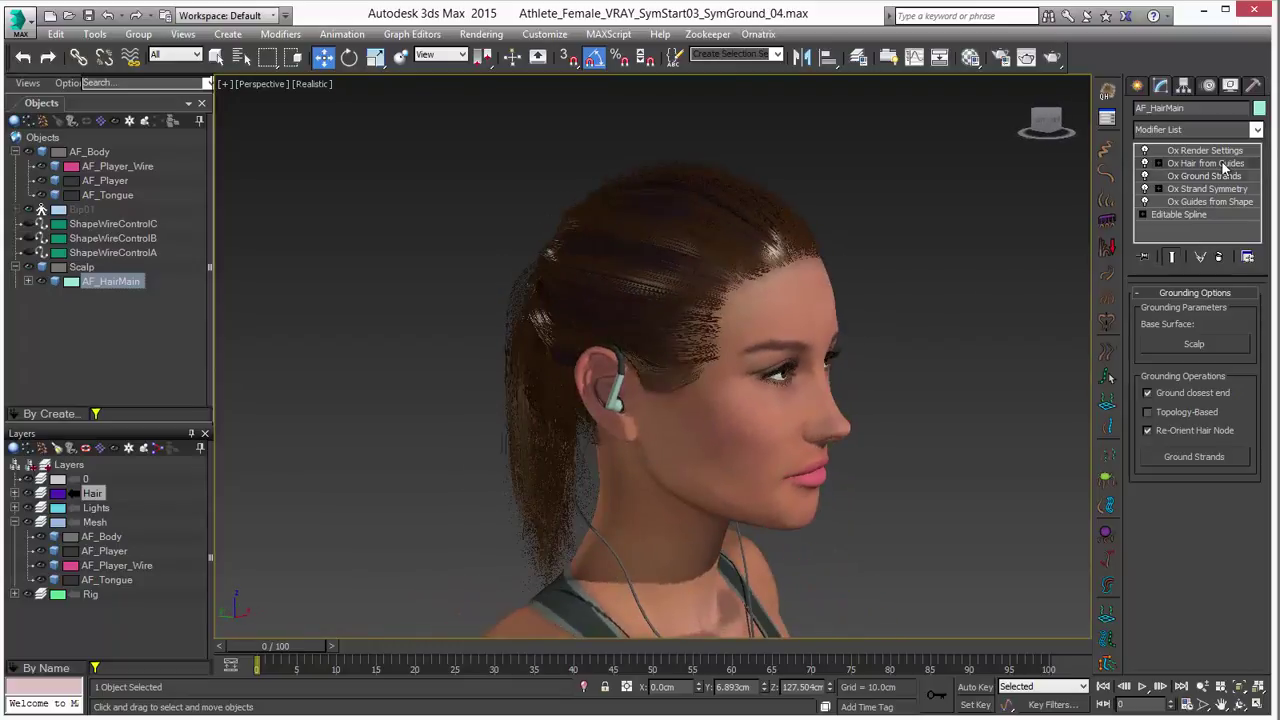
scroll(1180, 480, "down", 4)
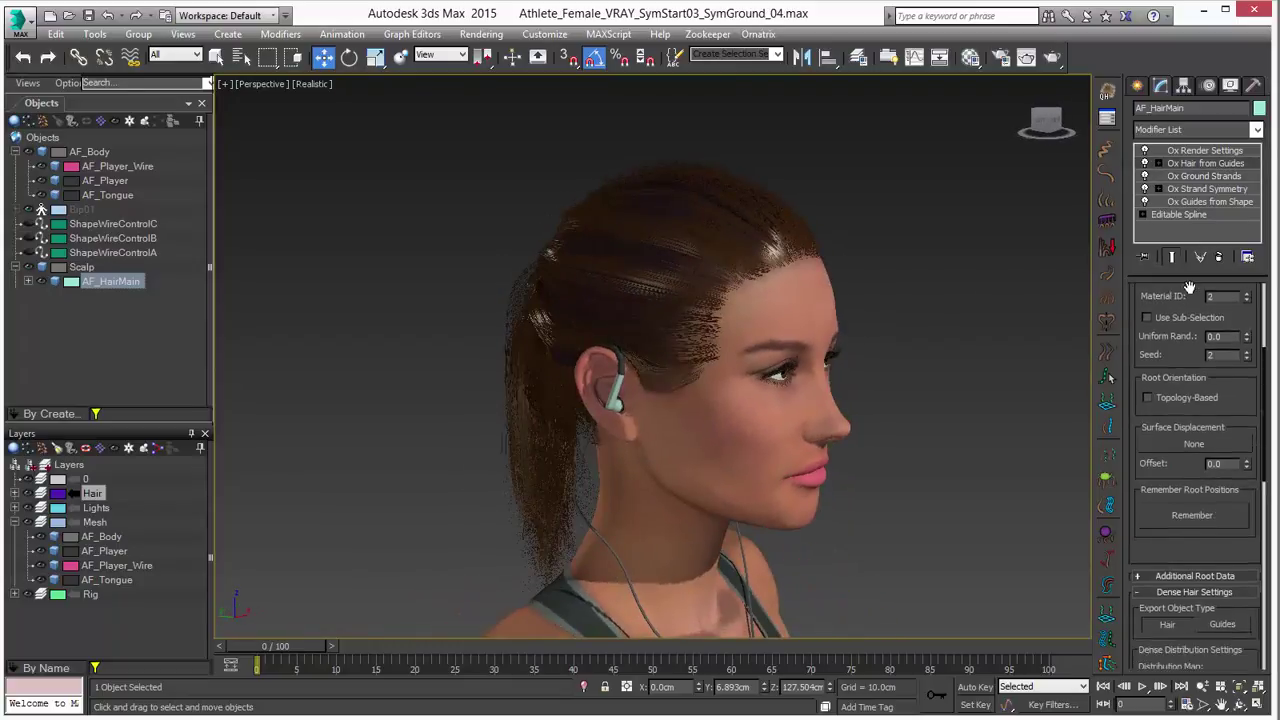
scroll(1188, 435, "down", 4)
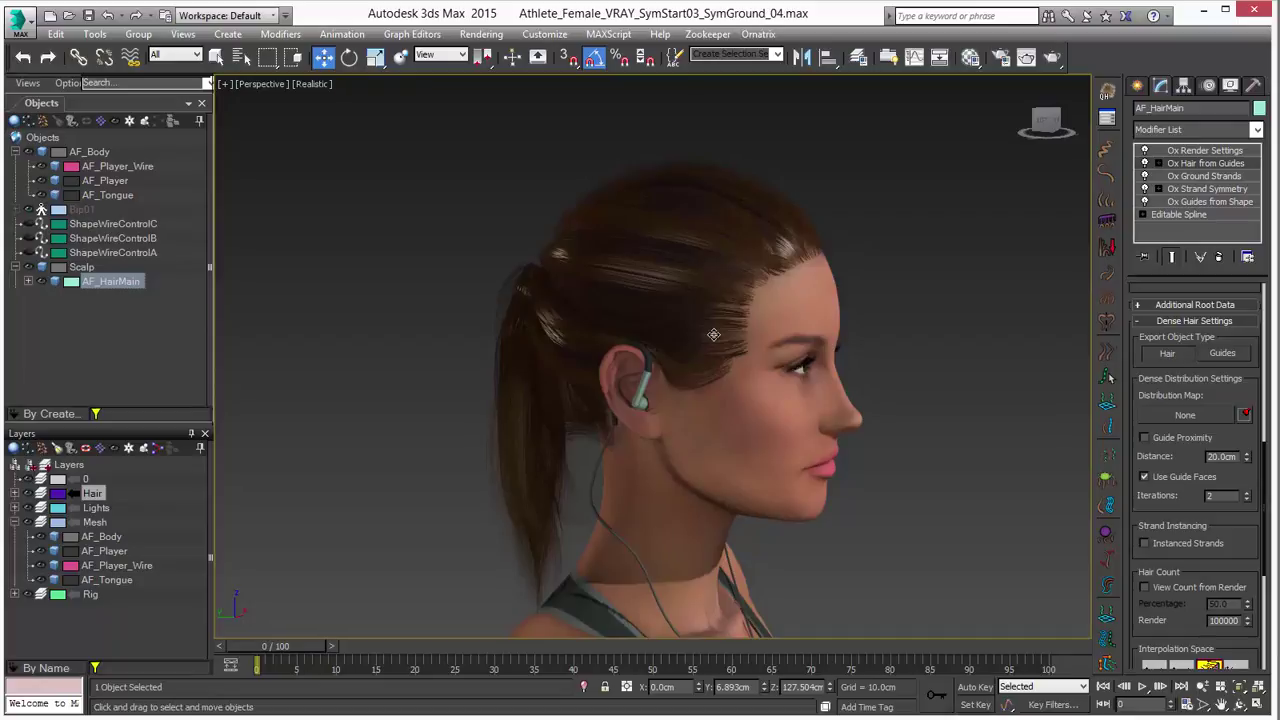
middle_click_drag(957, 374, 927, 391, "alt")
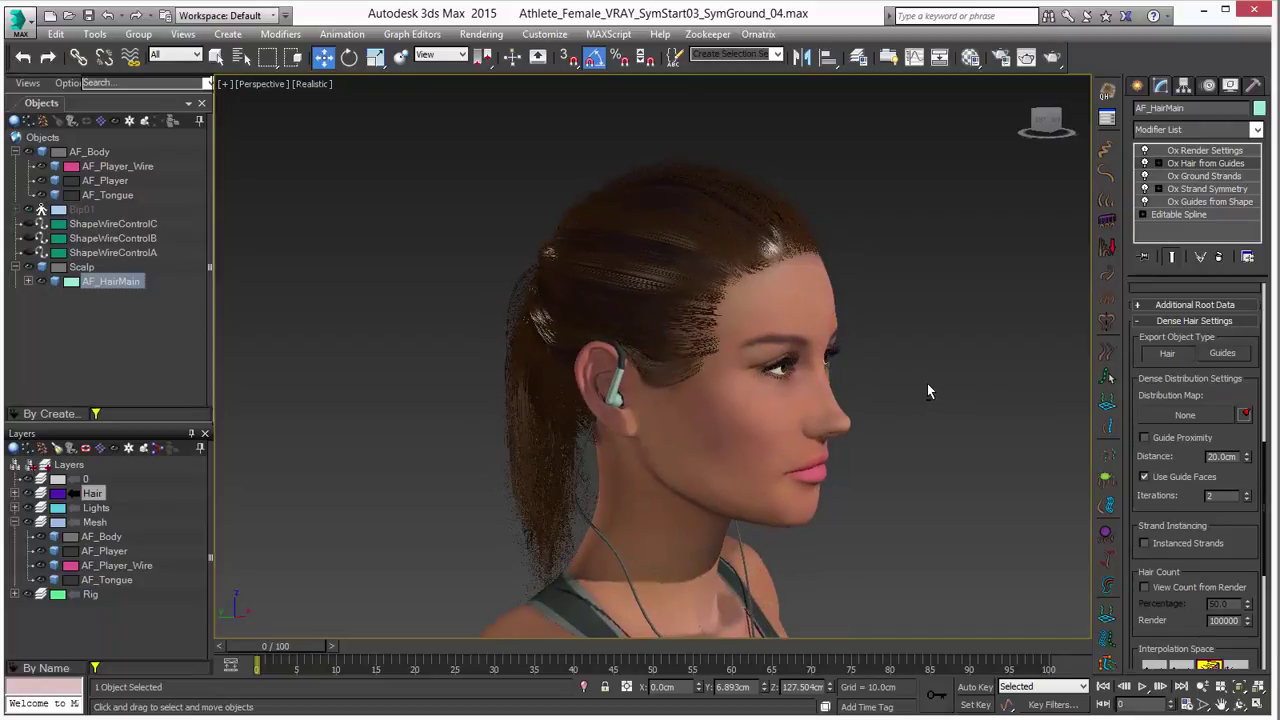